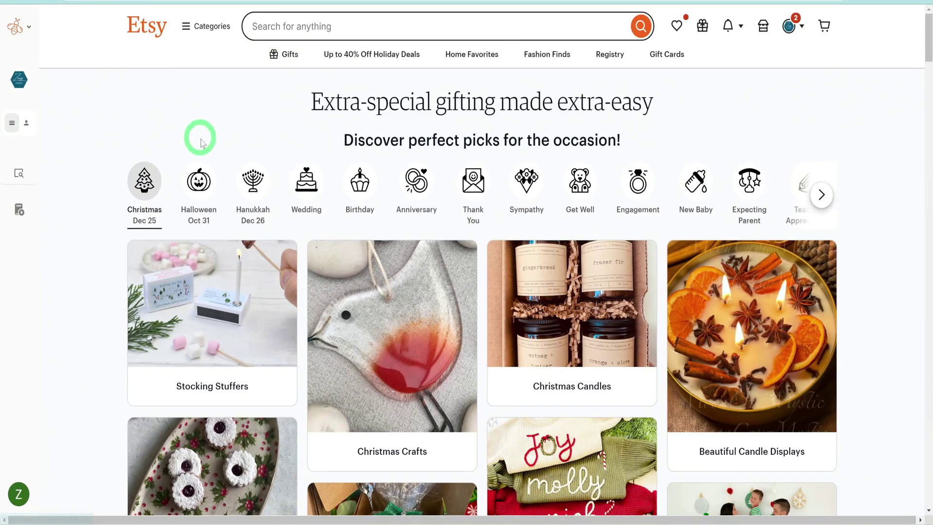
Search the marketplace for "home organization" using the suggested search term
{"action": "scroll", "coordinate": [234, 182], "scroll_direction": "down", "scroll_amount": 9}
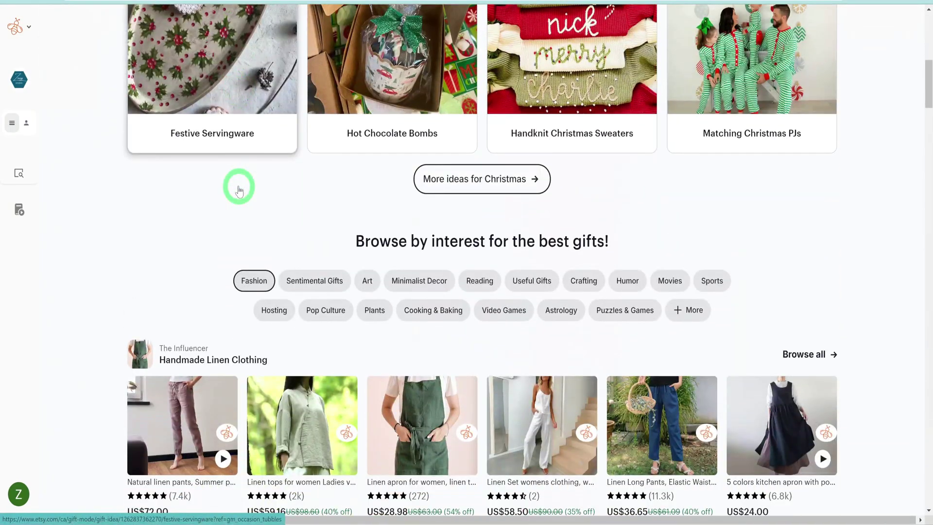
{"action": "scroll", "coordinate": [238, 190], "scroll_direction": "down", "scroll_amount": 20}
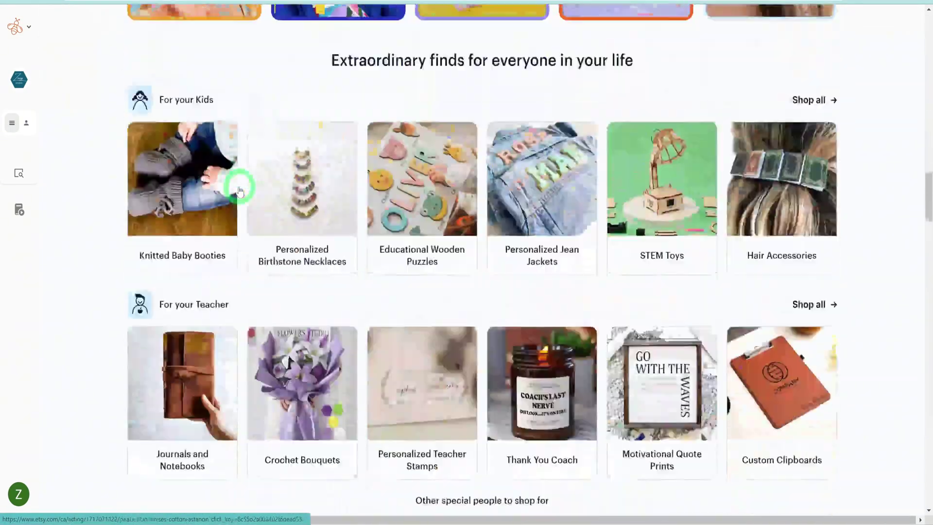
{"action": "scroll", "coordinate": [239, 190], "scroll_direction": "up", "scroll_amount": 20}
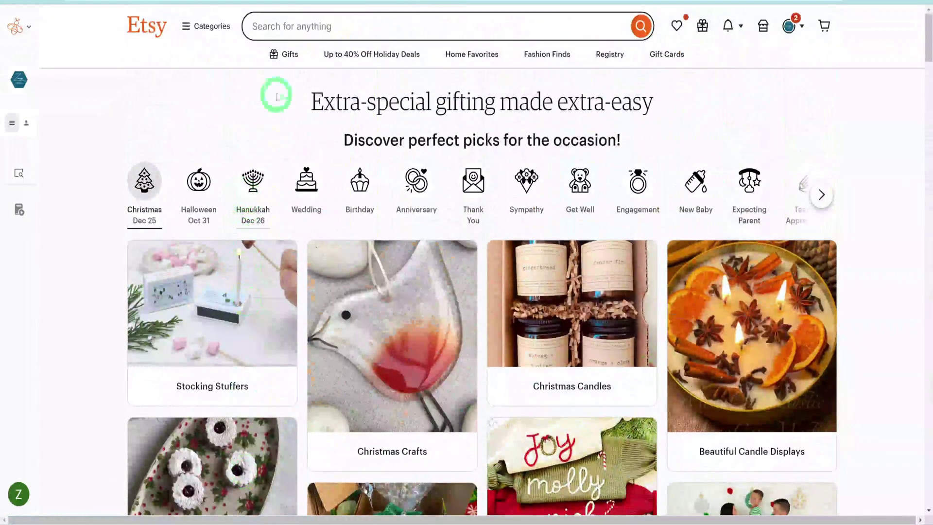
{"action": "left_click", "coordinate": [272, 30]}
{"action": "type", "text": "Home "}
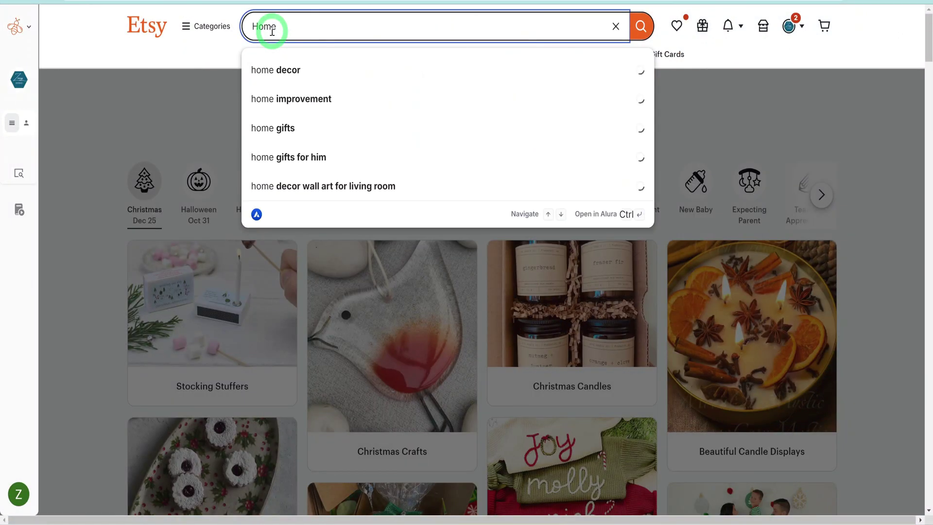
{"action": "type", "text": "orga"}
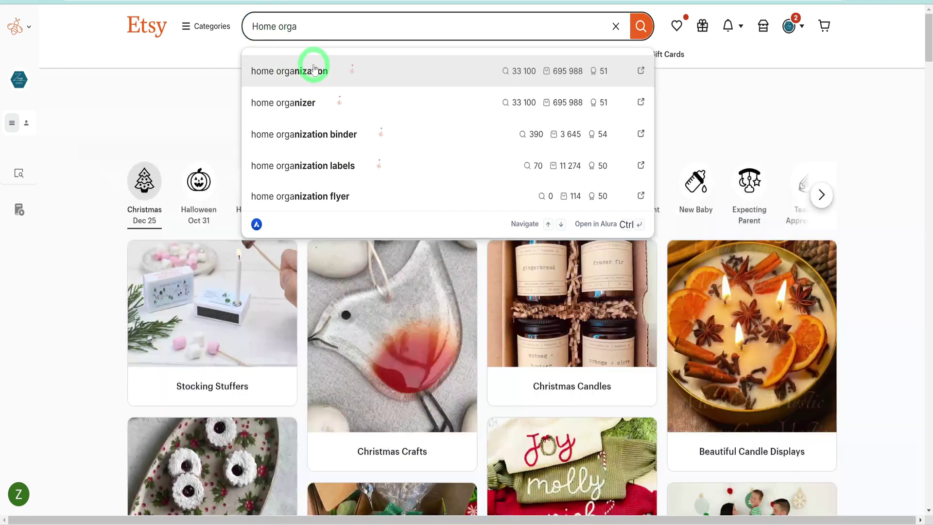
{"action": "left_click", "coordinate": [313, 69]}
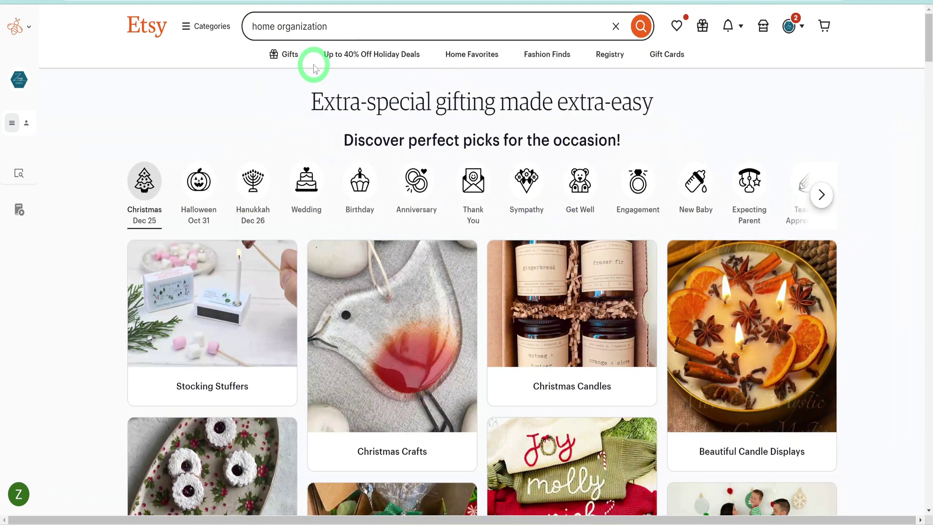
Examine the home organization listings, comparing the digital planners, binders and templates with their prices and reviews
{"action": "scroll", "coordinate": [638, 359], "scroll_direction": "down", "scroll_amount": 8}
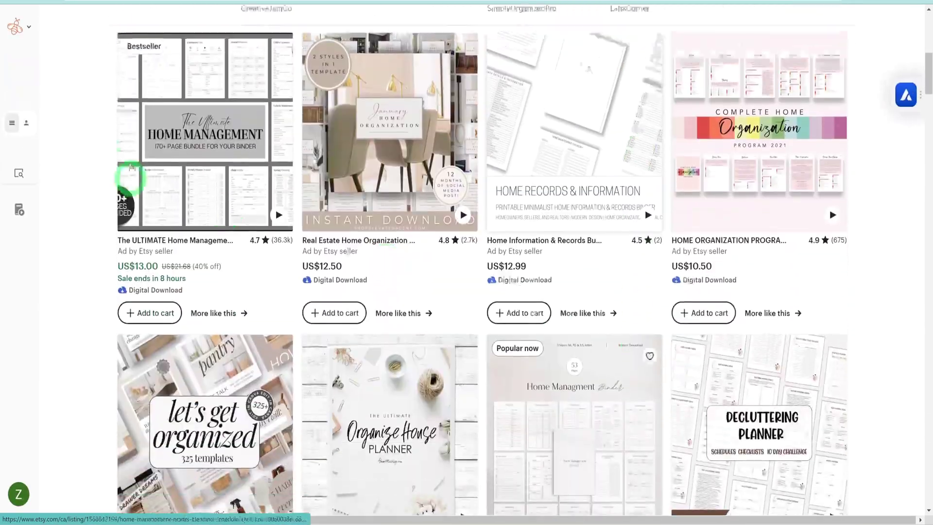
{"action": "scroll", "coordinate": [132, 167], "scroll_direction": "up", "scroll_amount": 1}
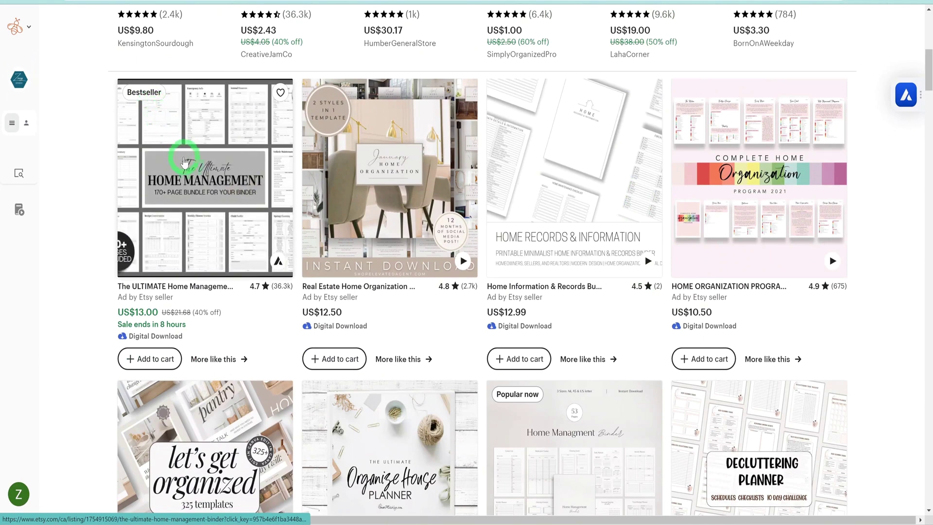
{"action": "scroll", "coordinate": [569, 312], "scroll_direction": "down", "scroll_amount": 4}
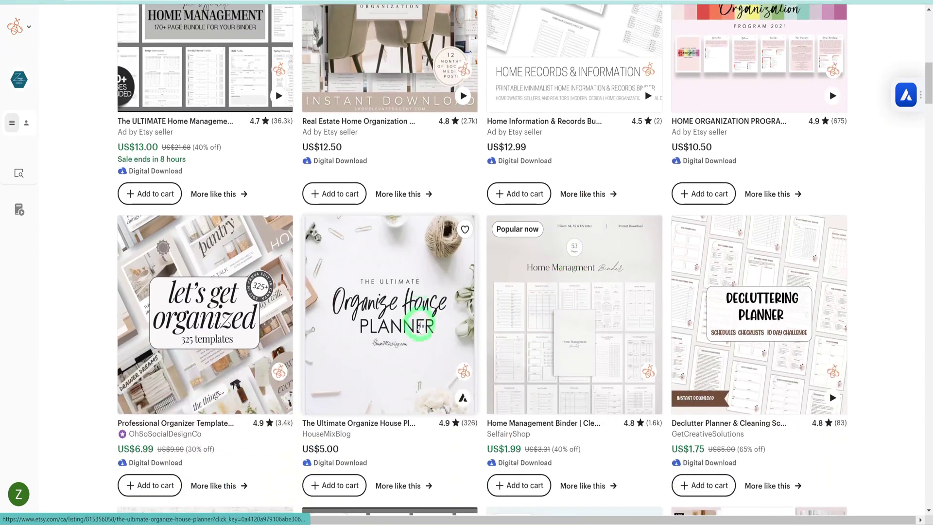
{"action": "scroll", "coordinate": [526, 320], "scroll_direction": "down", "scroll_amount": 8}
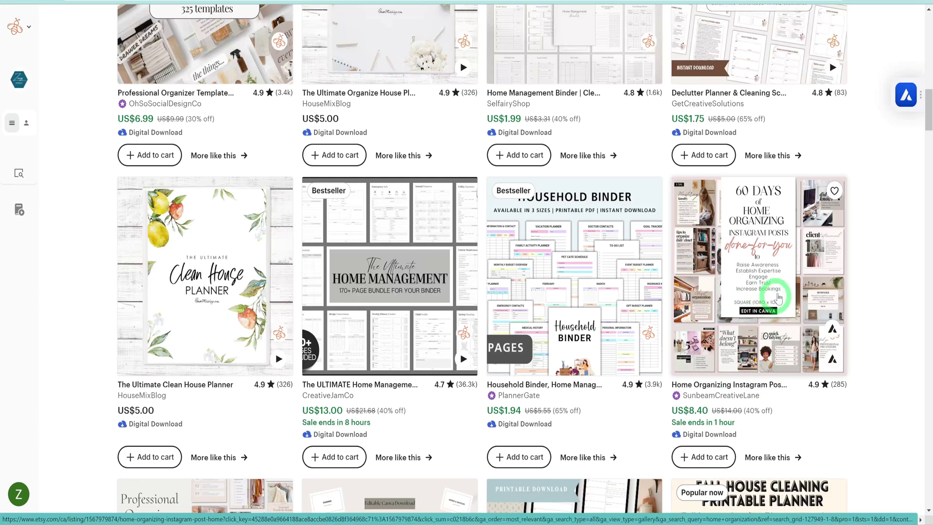
{"action": "scroll", "coordinate": [771, 311], "scroll_direction": "down", "scroll_amount": 3}
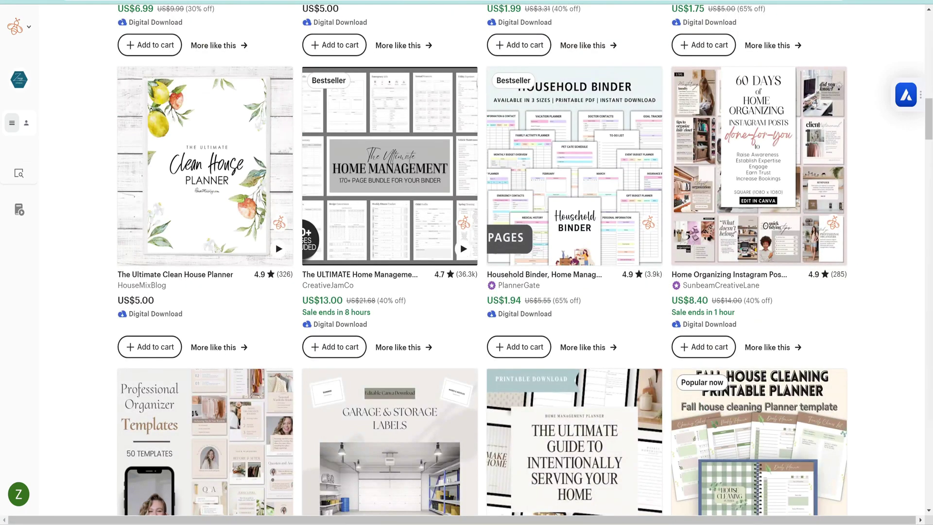
{"action": "scroll", "coordinate": [550, 208], "scroll_direction": "up", "scroll_amount": 7}
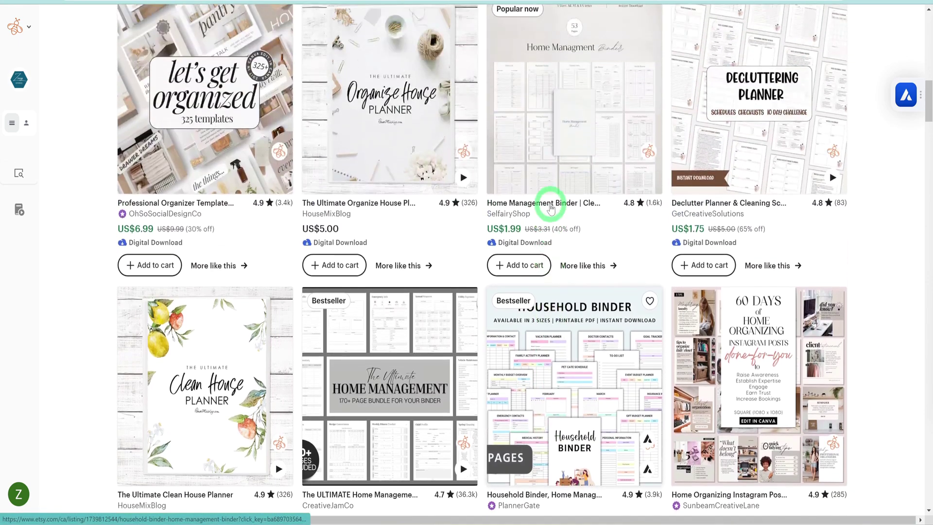
{"action": "scroll", "coordinate": [550, 200], "scroll_direction": "up", "scroll_amount": 3}
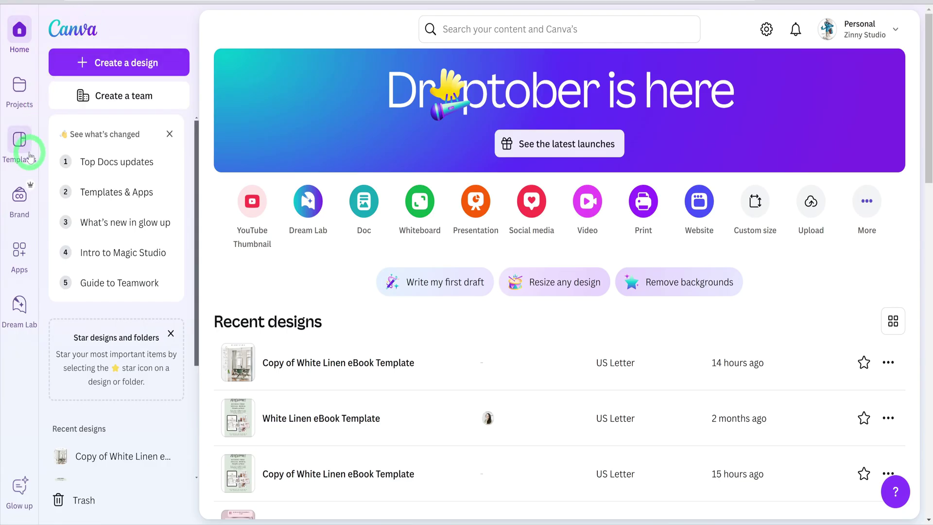
Switch to Canva, search its templates for "ebook template" and browse the ebook designs
{"action": "left_click", "coordinate": [29, 155]}
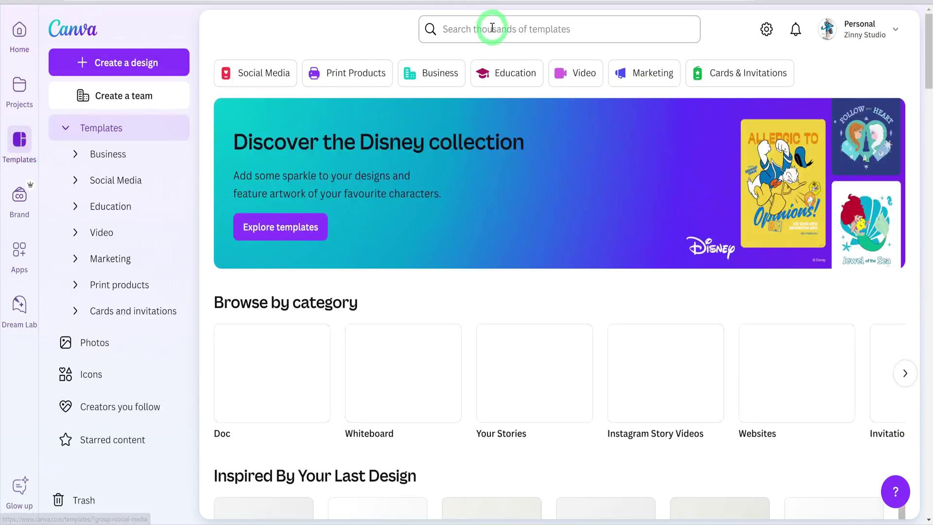
{"action": "left_click", "coordinate": [492, 30]}
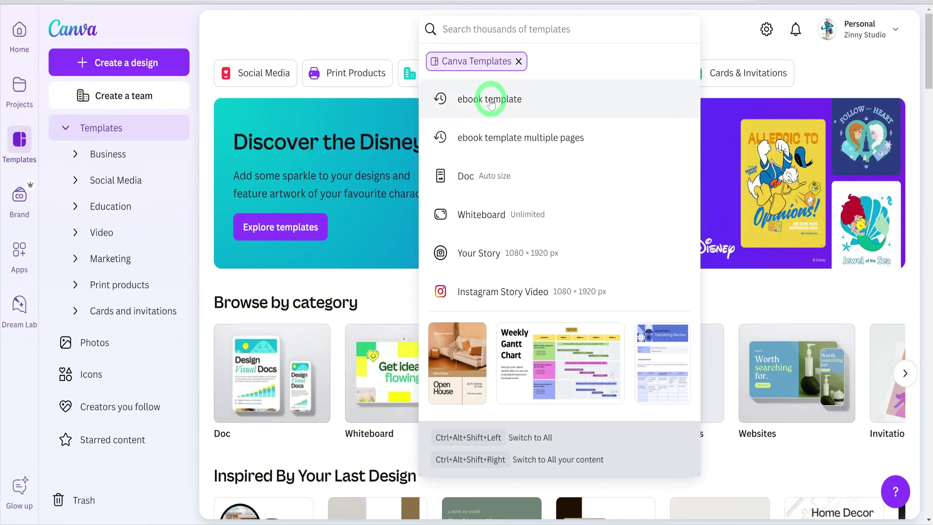
{"action": "left_click", "coordinate": [490, 100]}
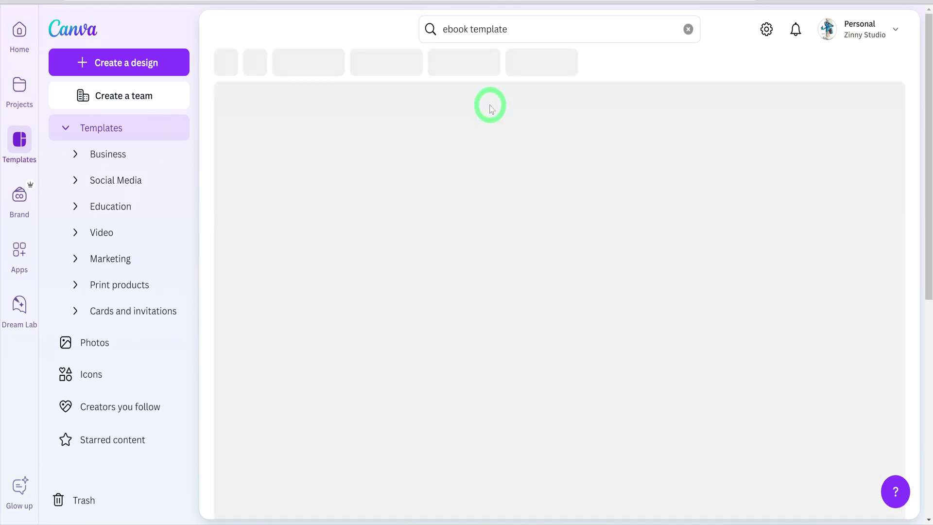
{"action": "scroll", "coordinate": [585, 271], "scroll_direction": "down", "scroll_amount": 1}
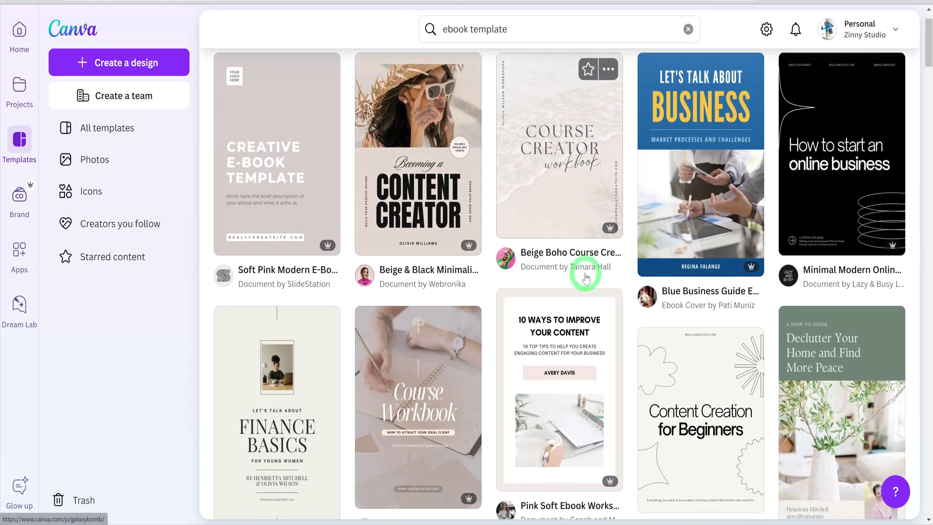
{"action": "scroll", "coordinate": [736, 272], "scroll_direction": "down", "scroll_amount": 3}
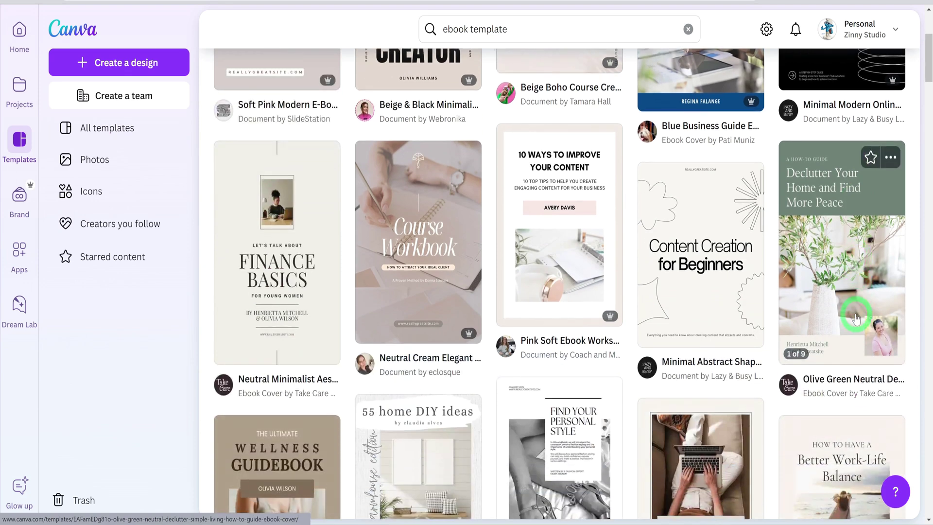
{"action": "scroll", "coordinate": [856, 318], "scroll_direction": "down", "scroll_amount": 1}
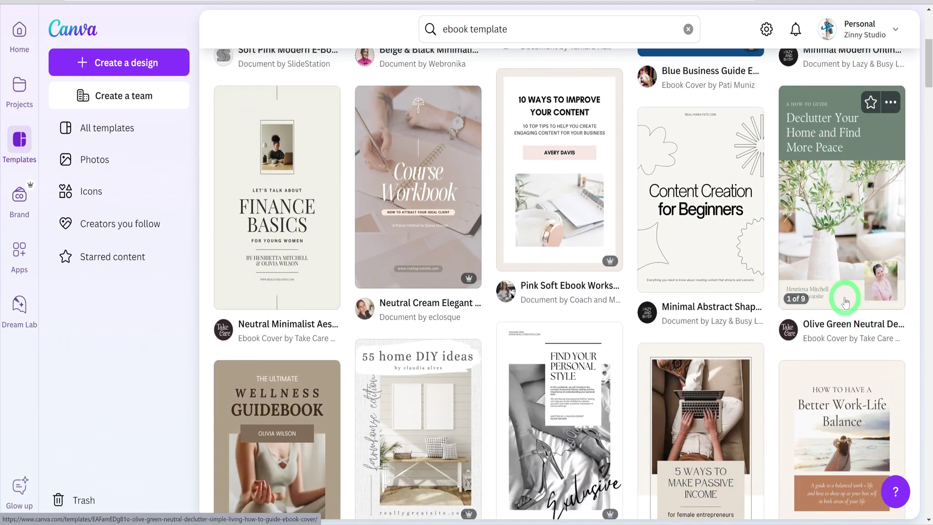
{"action": "scroll", "coordinate": [791, 199], "scroll_direction": "up", "scroll_amount": 2}
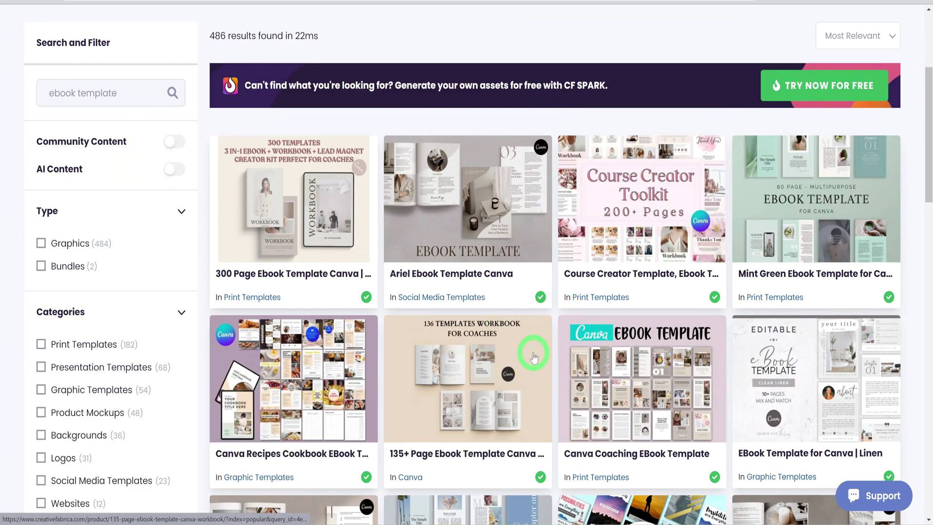
Switch to Creative Fabrica, browse the ebook template results and open the "EBook Template for Canva | Linen" product
{"action": "scroll", "coordinate": [365, 243], "scroll_direction": "down", "scroll_amount": 1}
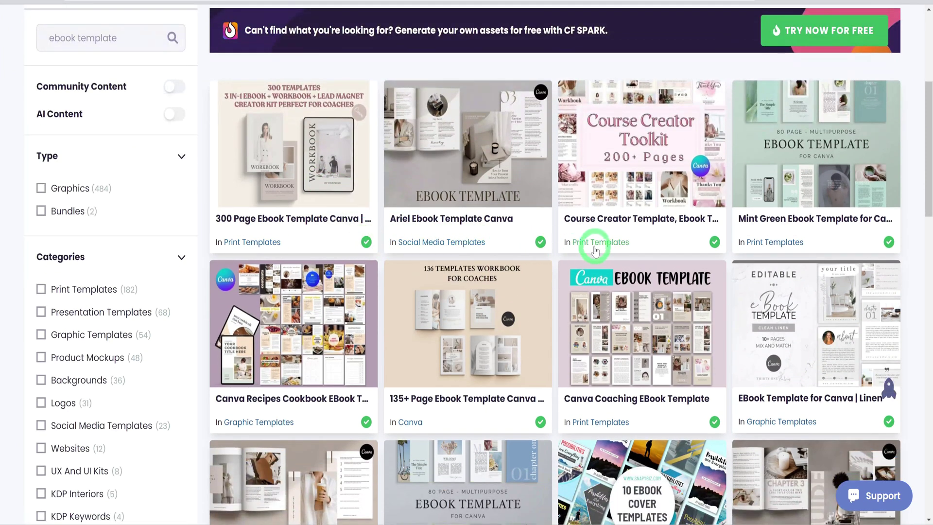
{"action": "scroll", "coordinate": [594, 250], "scroll_direction": "down", "scroll_amount": 8}
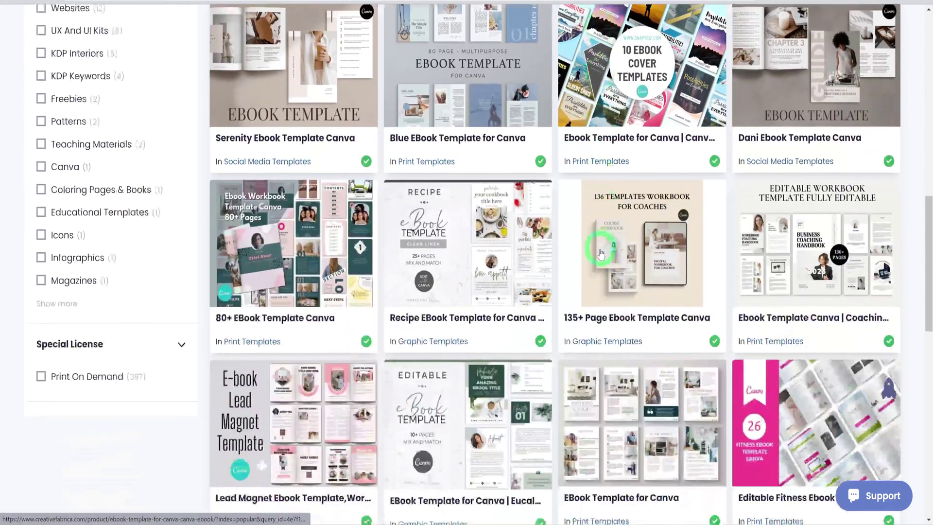
{"action": "scroll", "coordinate": [601, 252], "scroll_direction": "down", "scroll_amount": 1}
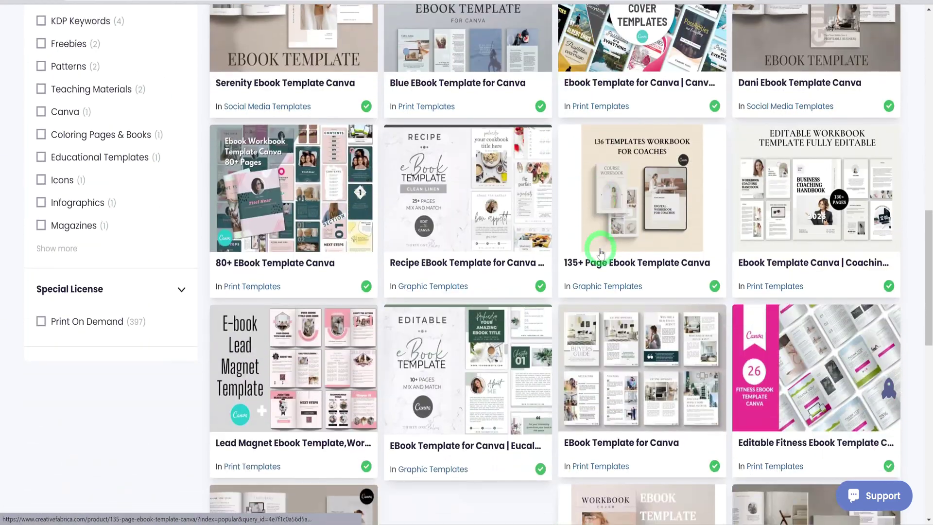
{"action": "scroll", "coordinate": [601, 252], "scroll_direction": "down", "scroll_amount": 1}
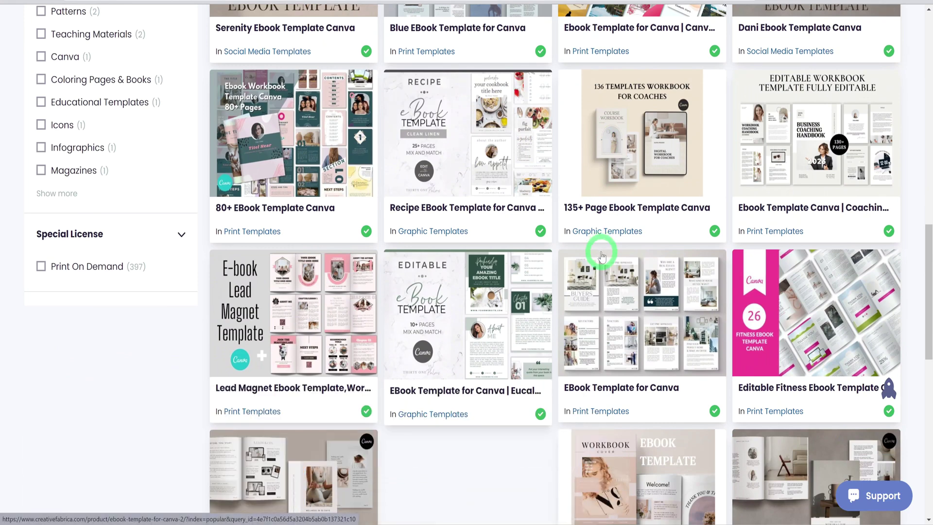
{"action": "scroll", "coordinate": [601, 252], "scroll_direction": "up", "scroll_amount": 9}
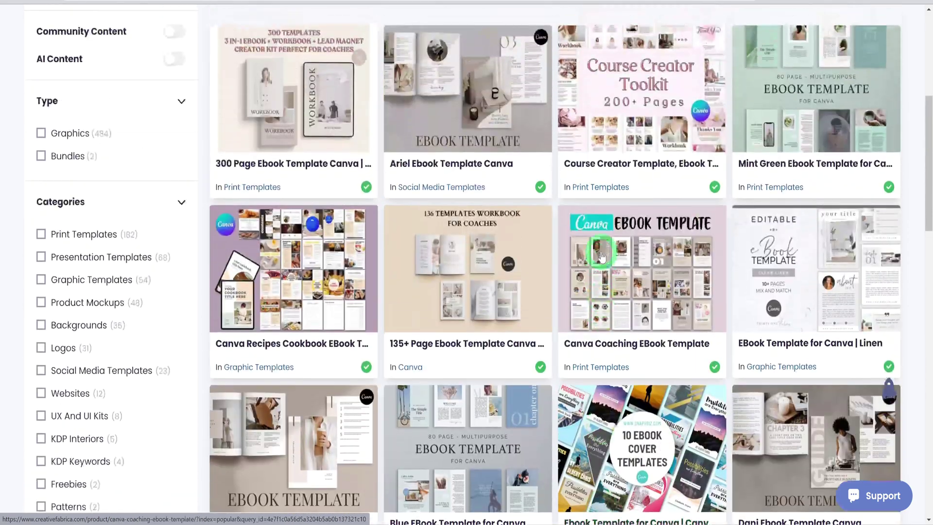
{"action": "scroll", "coordinate": [601, 256], "scroll_direction": "up", "scroll_amount": 1}
{"action": "left_click", "coordinate": [807, 315]}
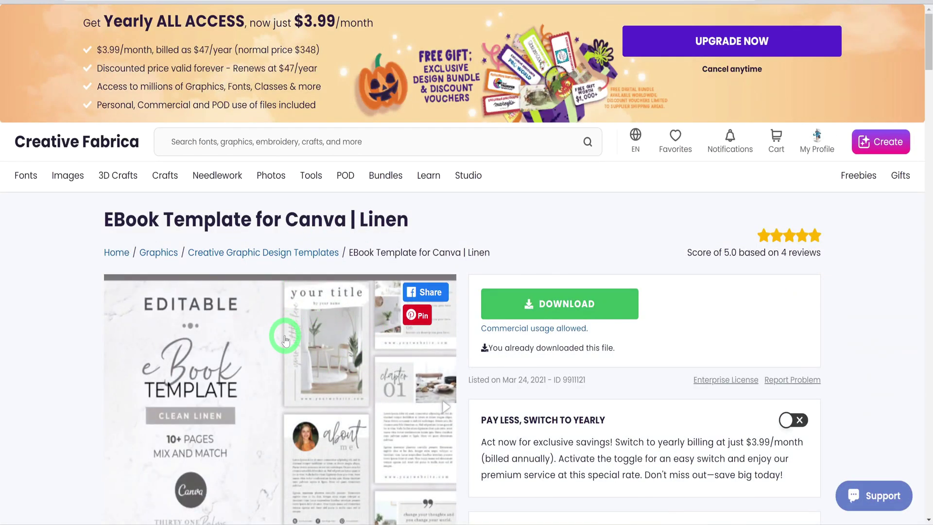
Preview the Linen ebook template's sample pages and start a new Canva design from the shared template
{"action": "scroll", "coordinate": [286, 342], "scroll_direction": "down", "scroll_amount": 1}
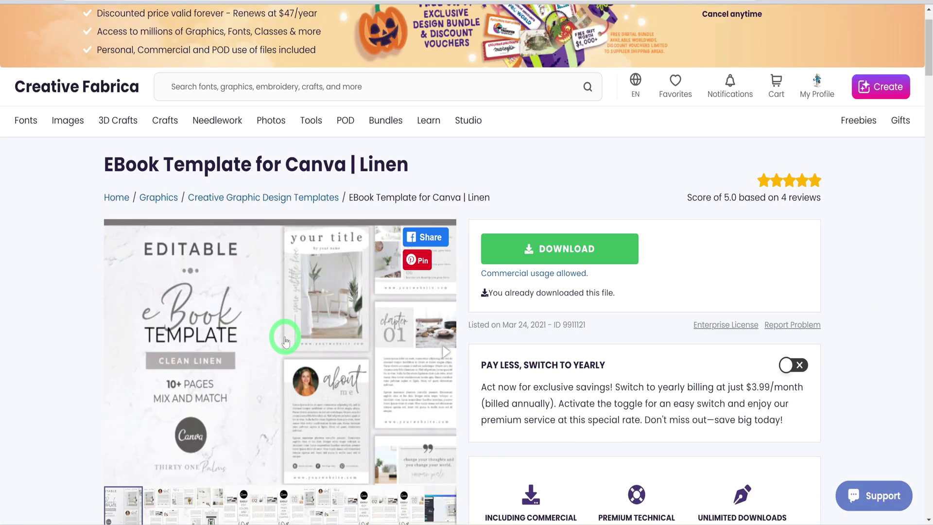
{"action": "scroll", "coordinate": [286, 342], "scroll_direction": "down", "scroll_amount": 1}
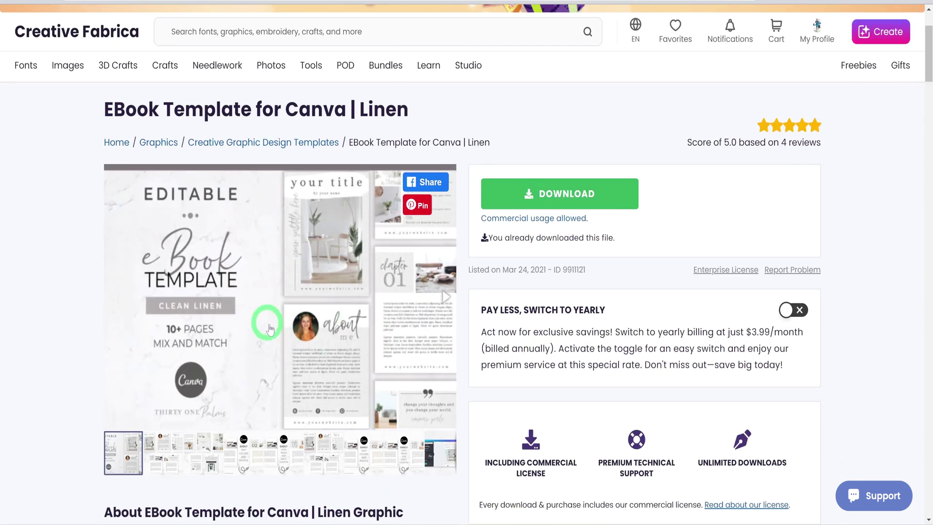
{"action": "left_click", "coordinate": [163, 462]}
{"action": "left_click", "coordinate": [229, 452]}
{"action": "left_click", "coordinate": [239, 452]}
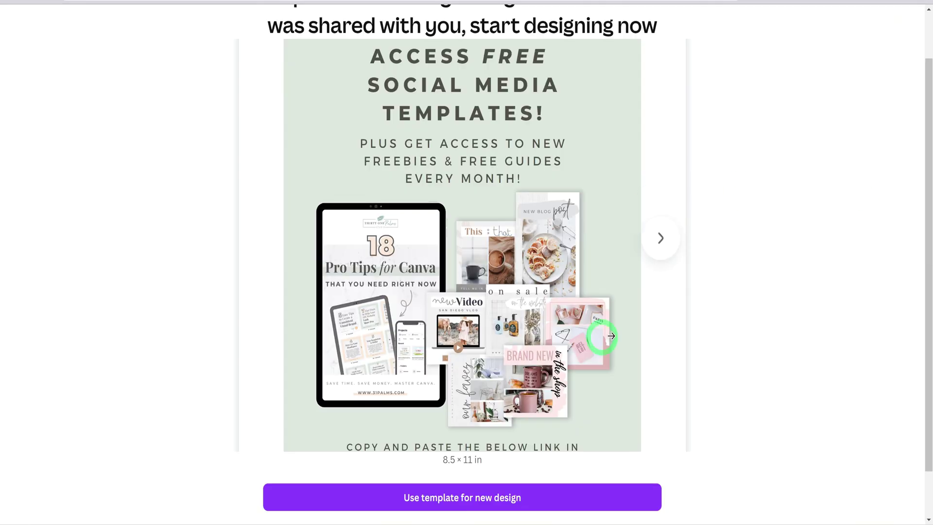
{"action": "left_click", "coordinate": [443, 500]}
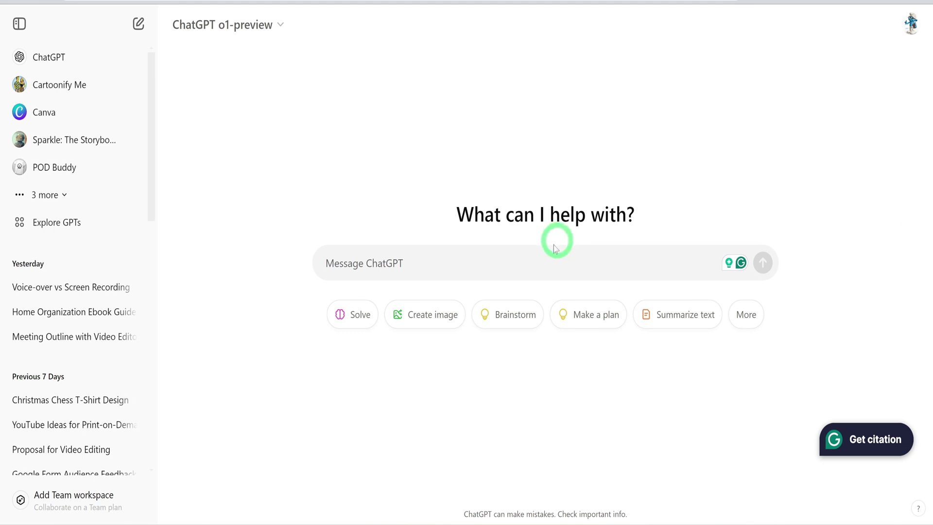
Switch to ChatGPT, request interesting ebook titles about home organization with an outline, and read through the suggestions
{"action": "type", "text": "i want to create an ebook about home organization. can you provide me with interest ebook title as well as the outline to go with it"}
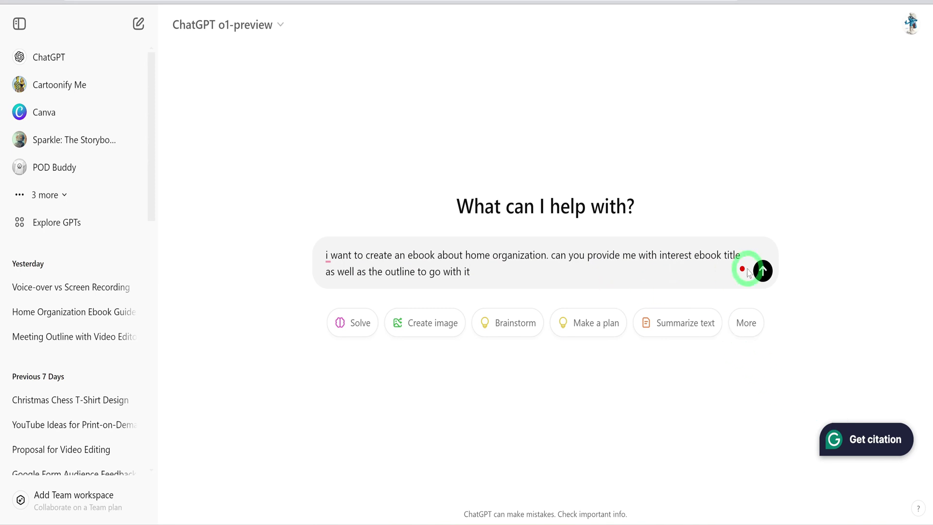
{"action": "left_click", "coordinate": [763, 270]}
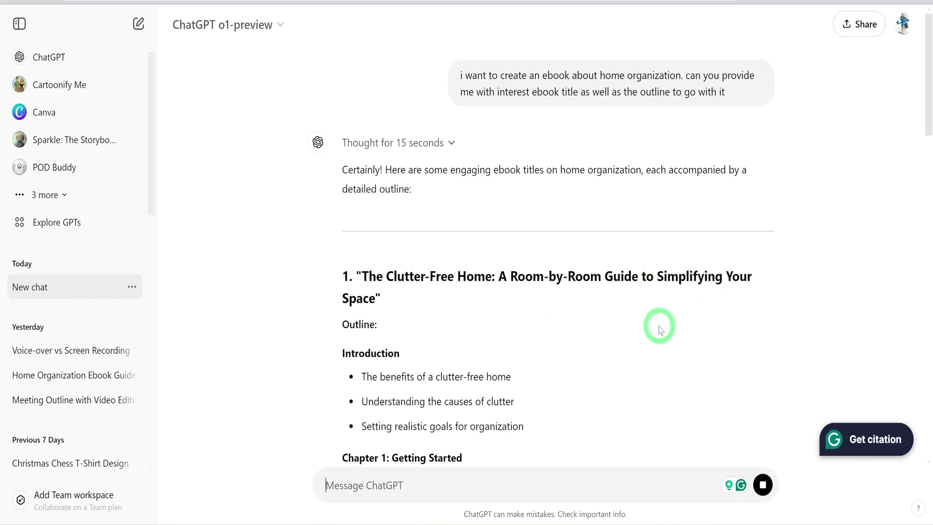
{"action": "scroll", "coordinate": [659, 328], "scroll_direction": "down", "scroll_amount": 5}
{"action": "scroll", "coordinate": [660, 328], "scroll_direction": "down", "scroll_amount": 8}
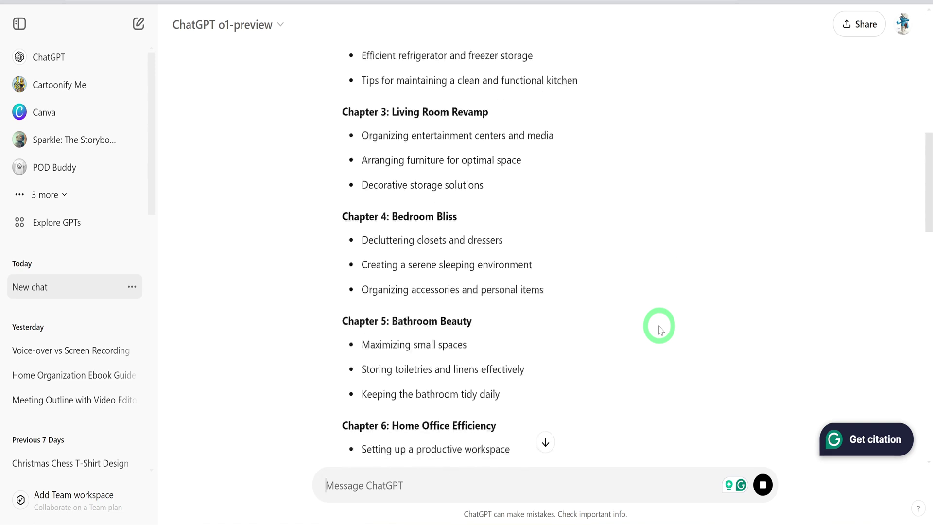
{"action": "scroll", "coordinate": [659, 328], "scroll_direction": "down", "scroll_amount": 8}
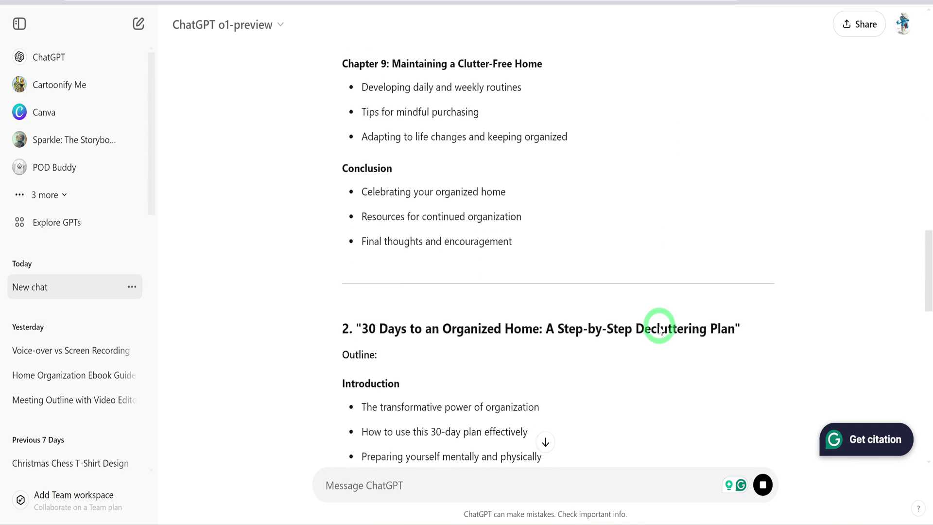
{"action": "scroll", "coordinate": [697, 341], "scroll_direction": "down", "scroll_amount": 3}
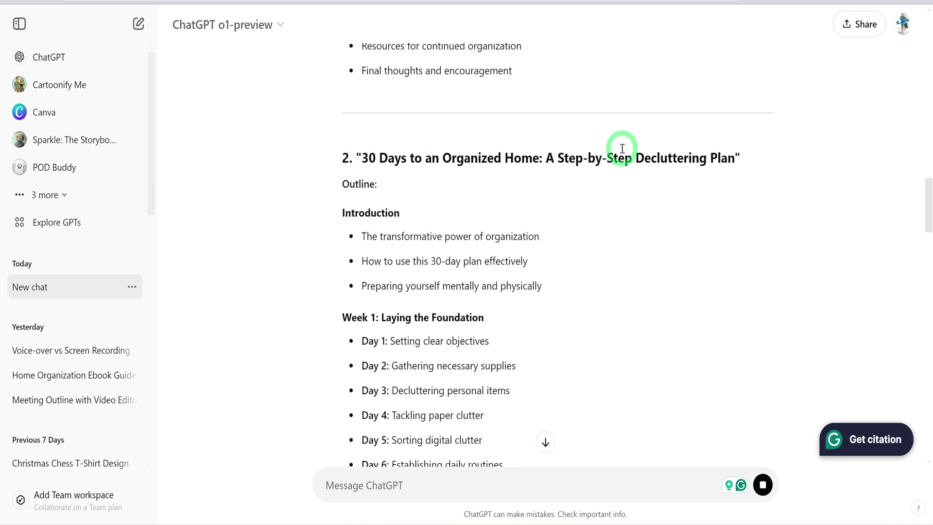
Read the remaining ebook outlines through to the closing remarks and review the "30 Days to an Organized Home" outline again
{"action": "scroll", "coordinate": [622, 148], "scroll_direction": "down", "scroll_amount": 20}
{"action": "scroll", "coordinate": [617, 179], "scroll_direction": "down", "scroll_amount": 14}
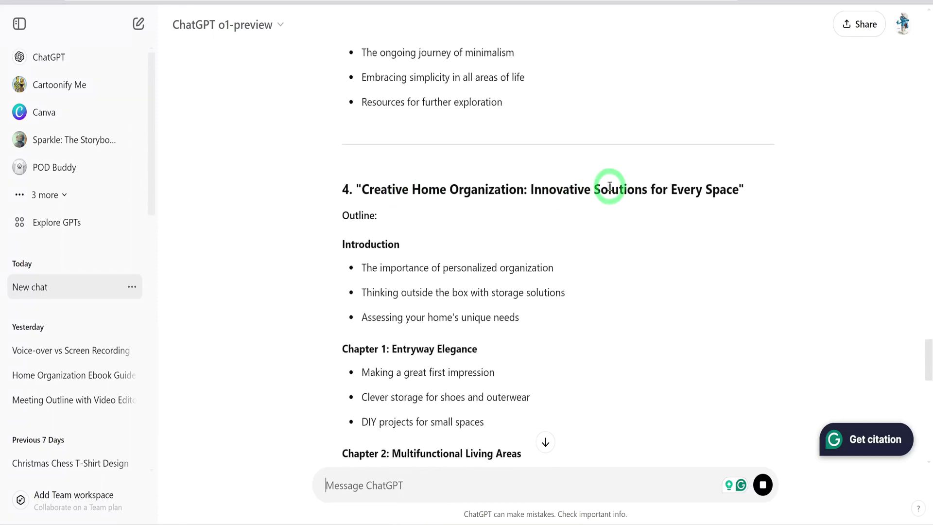
{"action": "scroll", "coordinate": [602, 270], "scroll_direction": "down", "scroll_amount": 14}
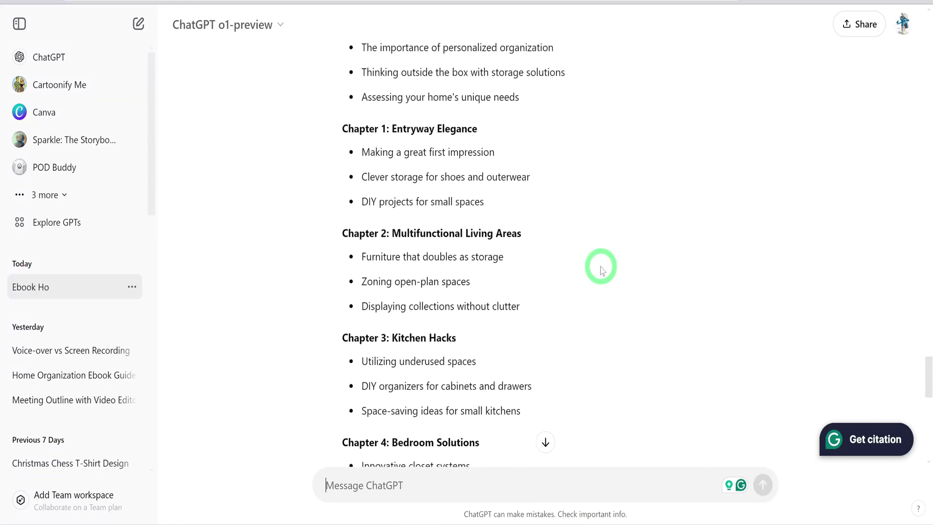
{"action": "scroll", "coordinate": [601, 270], "scroll_direction": "down", "scroll_amount": 5}
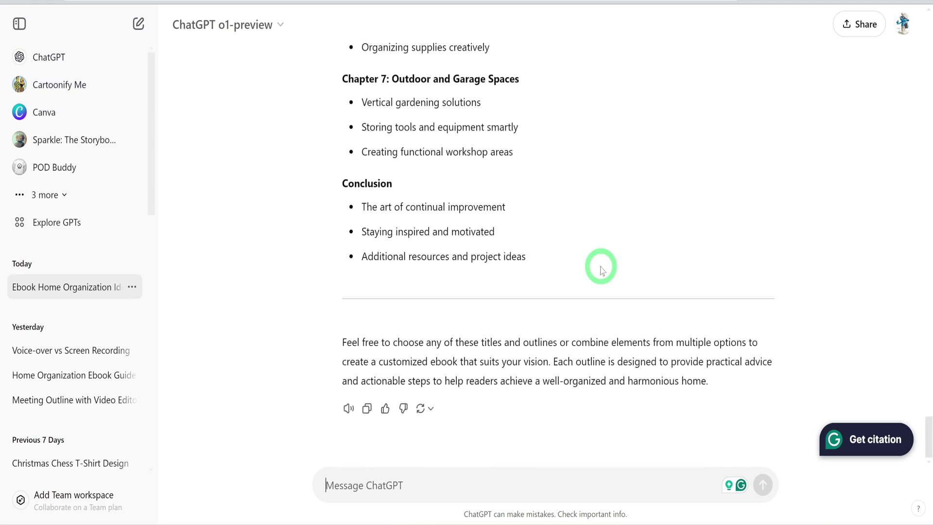
{"action": "scroll", "coordinate": [601, 270], "scroll_direction": "up", "scroll_amount": 20}
{"action": "scroll", "coordinate": [601, 270], "scroll_direction": "up", "scroll_amount": 12}
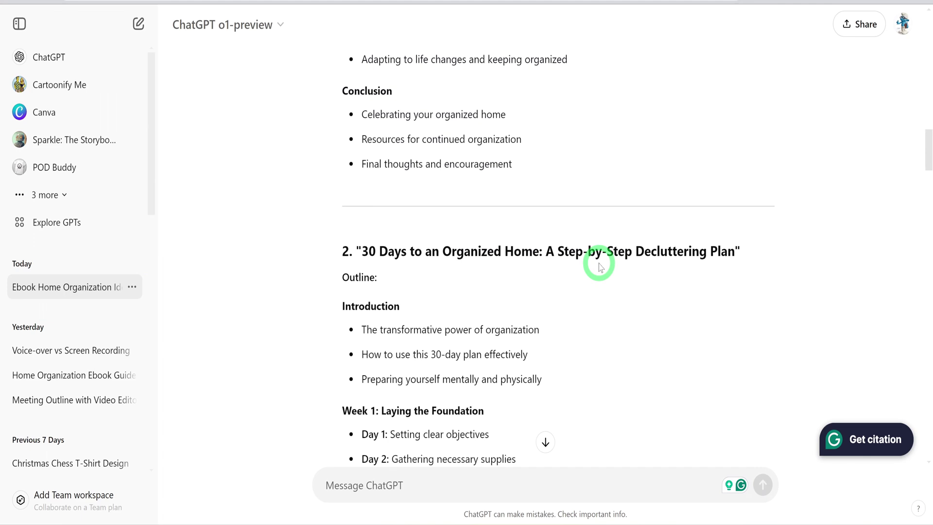
{"action": "scroll", "coordinate": [600, 265], "scroll_direction": "up", "scroll_amount": 8}
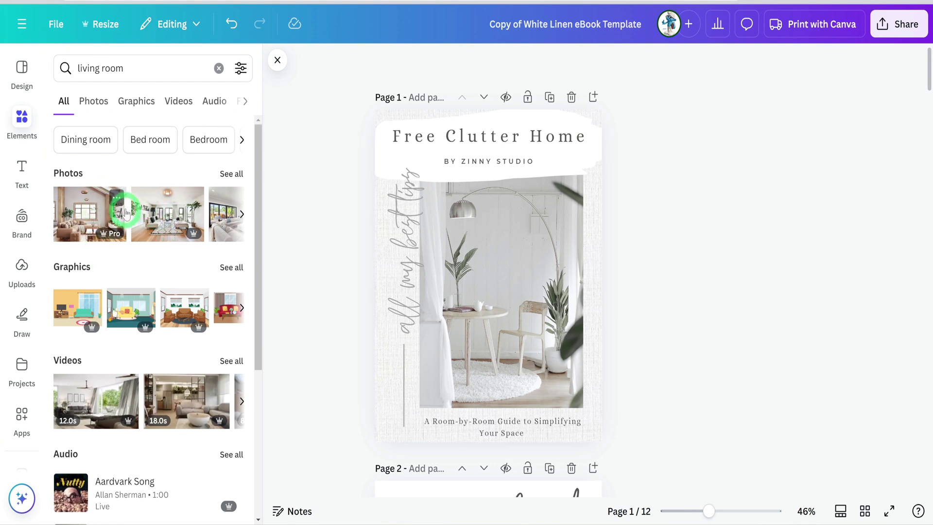
Switch to Canva and replace the ebook cover's picture with the wooden-beam room photo from the "living room" photo results
{"action": "left_click", "coordinate": [230, 174]}
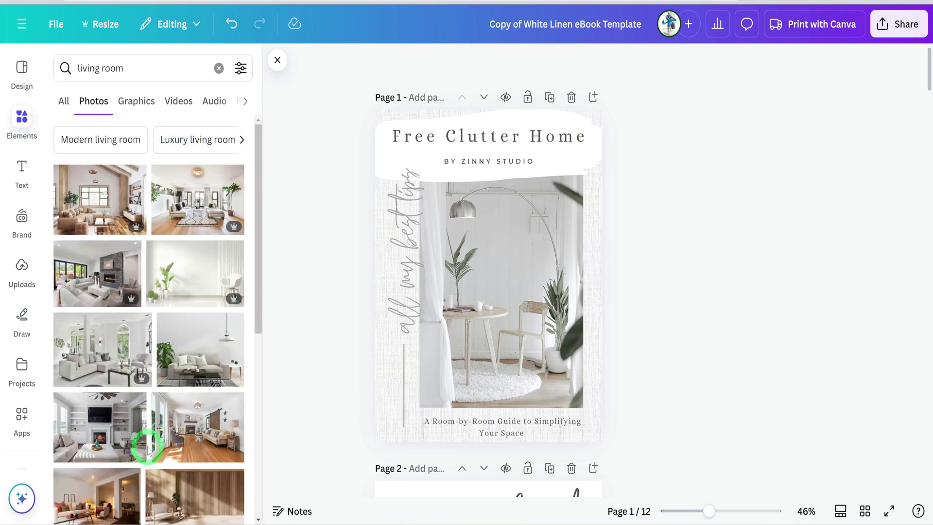
{"action": "left_click_drag", "start_coordinate": [96, 183], "coordinate": [512, 302]}
{"action": "double_click", "coordinate": [533, 317]}
{"action": "left_click_drag", "start_coordinate": [583, 318], "coordinate": [594, 318]}
{"action": "left_click", "coordinate": [713, 158]}
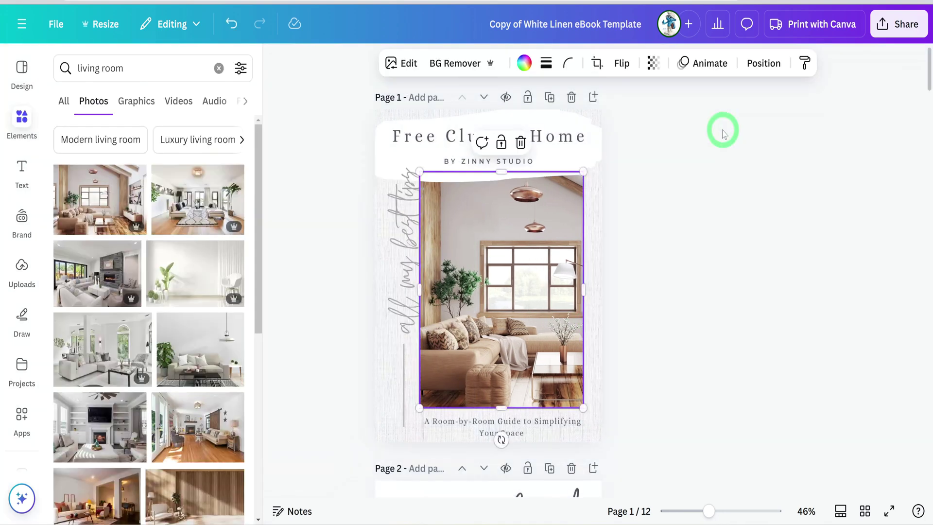
{"action": "left_click", "coordinate": [708, 152]}
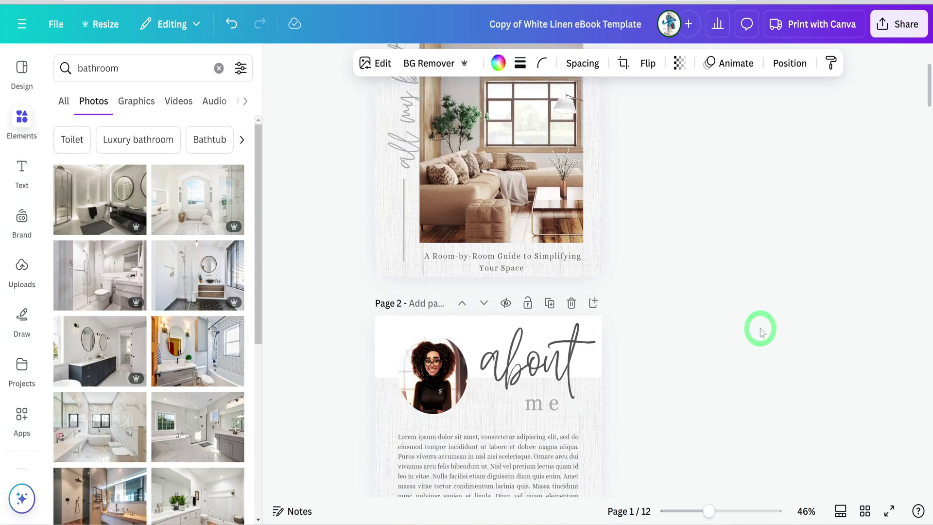
{"action": "scroll", "coordinate": [760, 327], "scroll_direction": "up", "scroll_amount": 4}
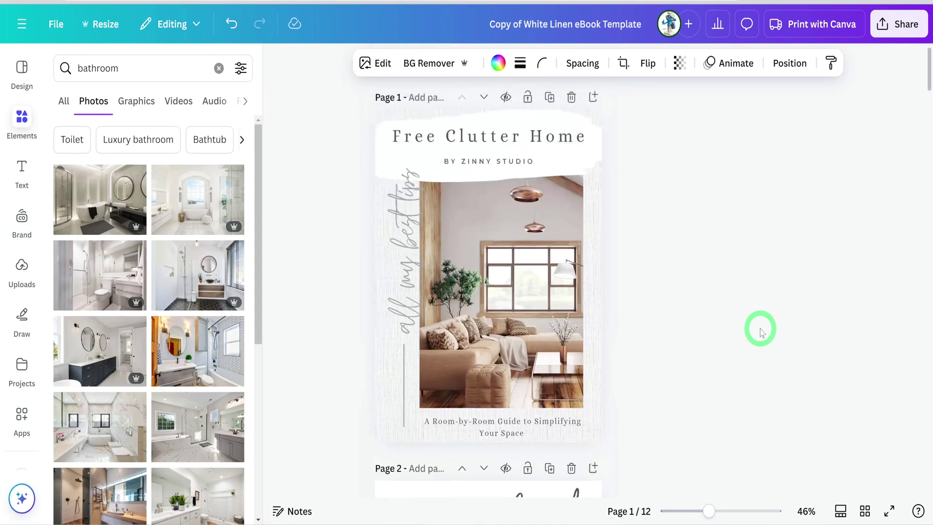
Download the ebook design as a PDF Standard file
{"action": "left_click", "coordinate": [694, 358]}
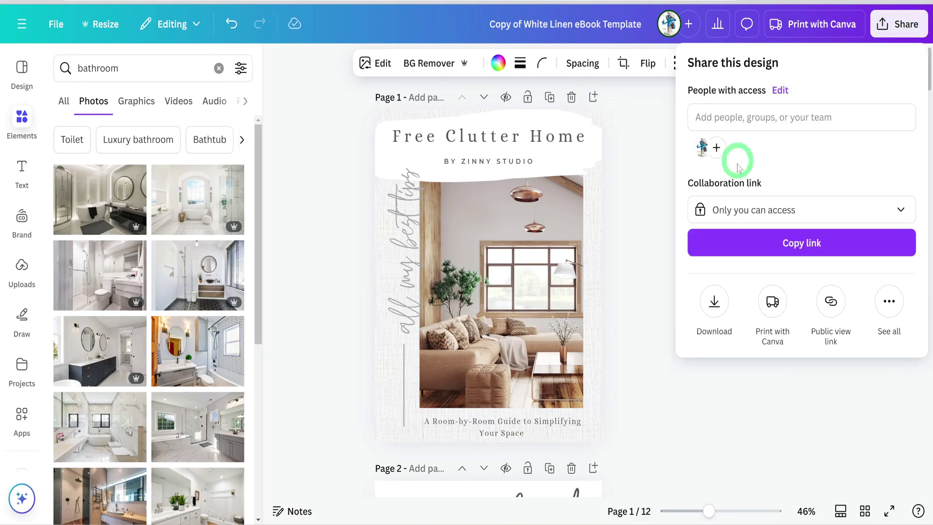
{"action": "left_click", "coordinate": [714, 306]}
{"action": "left_click", "coordinate": [774, 131]}
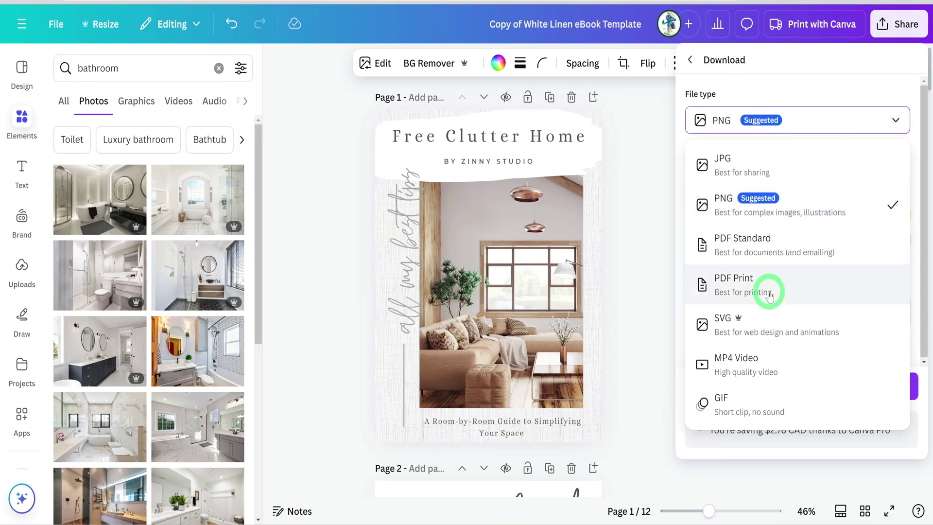
{"action": "left_click", "coordinate": [729, 242]}
{"action": "left_click", "coordinate": [803, 292]}
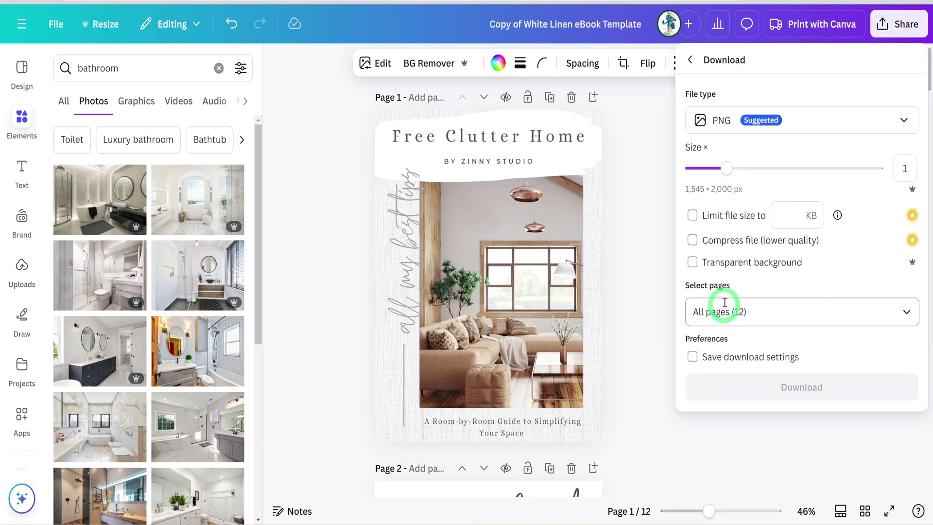
Download only the cover on page 1 as a PNG with the size multiplier set to 1.125
{"action": "left_click", "coordinate": [901, 308]}
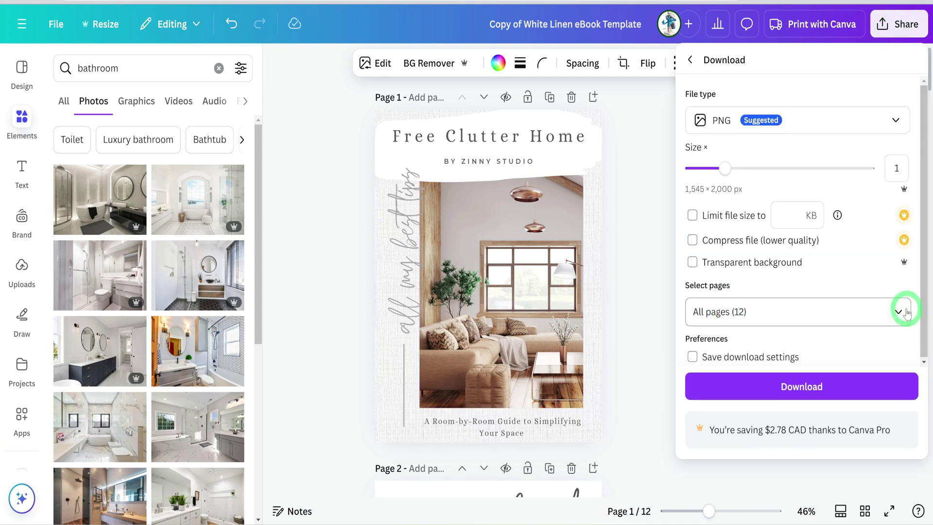
{"action": "left_click", "coordinate": [888, 154]}
{"action": "left_click", "coordinate": [798, 267]}
{"action": "left_click_drag", "start_coordinate": [725, 168], "coordinate": [733, 168]}
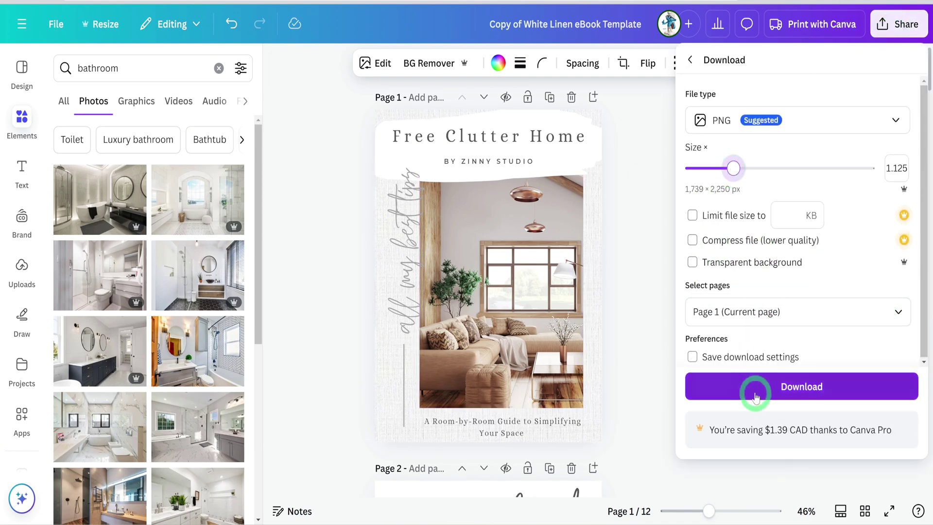
{"action": "left_click", "coordinate": [756, 397]}
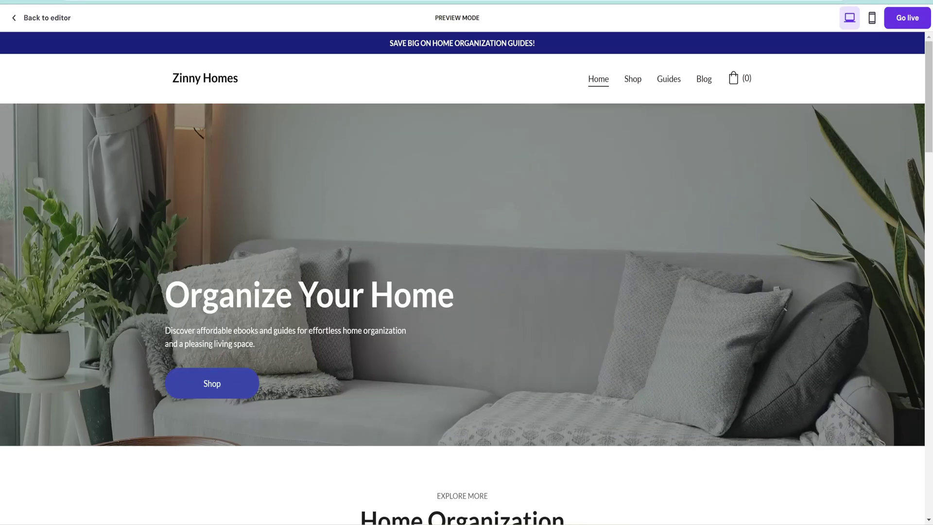
Switch to the Zinny Homes website preview in Hostinger and look through its Home, Shop and Guides pages
{"action": "scroll", "coordinate": [897, 251], "scroll_direction": "down", "scroll_amount": 12}
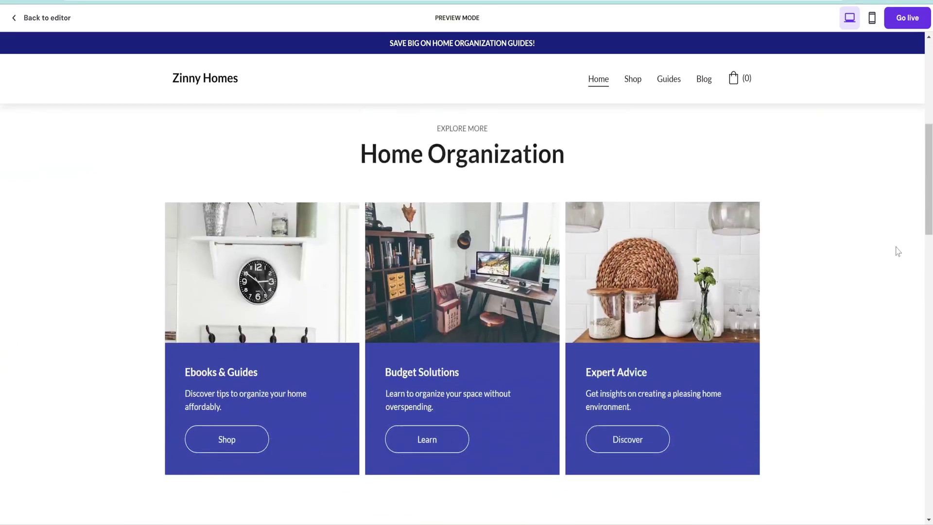
{"action": "scroll", "coordinate": [898, 251], "scroll_direction": "down", "scroll_amount": 15}
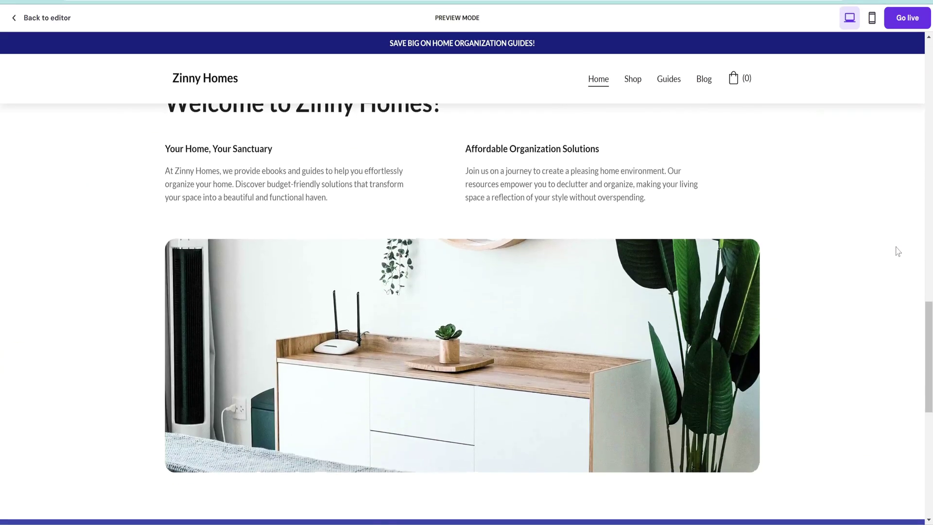
{"action": "scroll", "coordinate": [896, 252], "scroll_direction": "down", "scroll_amount": 3}
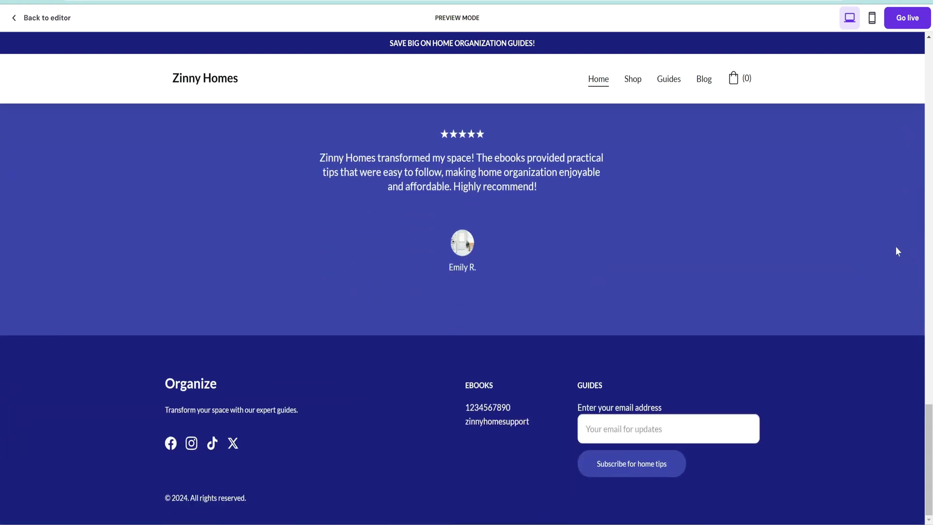
{"action": "left_click", "coordinate": [638, 87]}
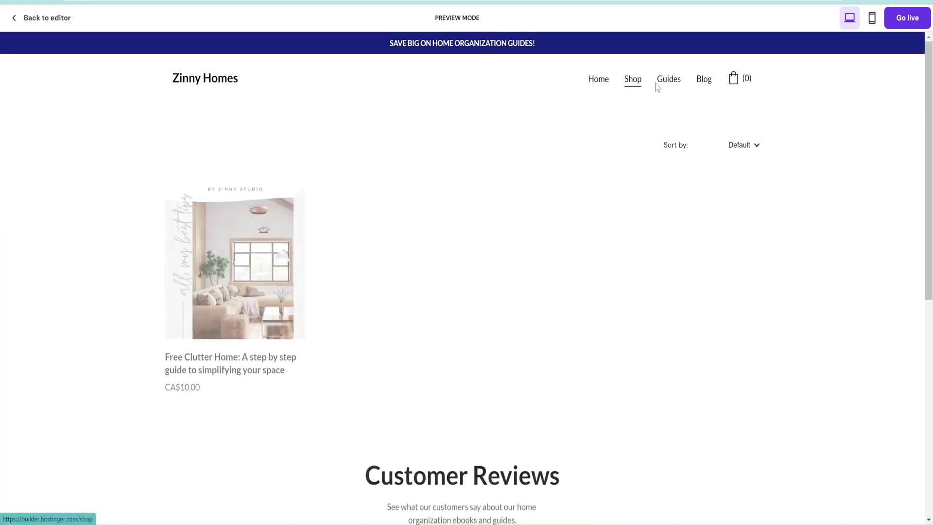
{"action": "left_click", "coordinate": [675, 86]}
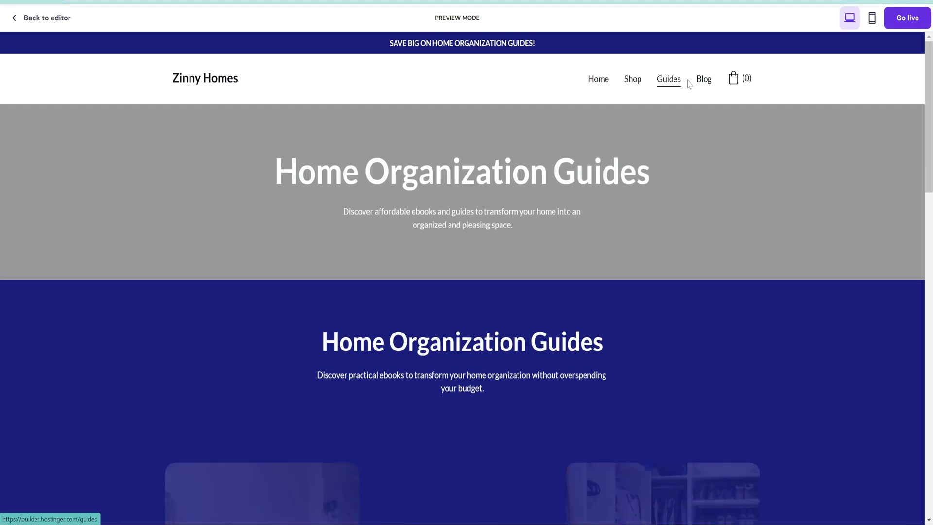
{"action": "scroll", "coordinate": [767, 221], "scroll_direction": "down", "scroll_amount": 1}
{"action": "scroll", "coordinate": [767, 221], "scroll_direction": "down", "scroll_amount": 6}
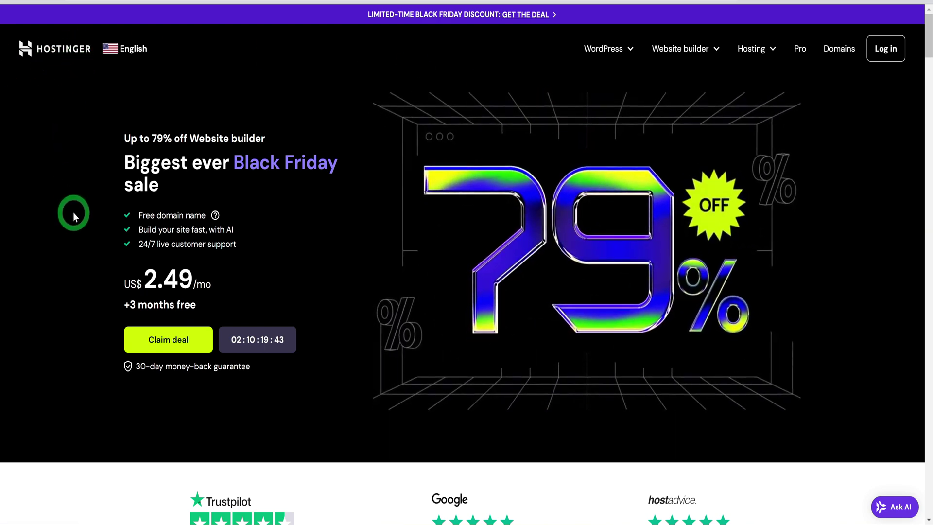
Switch to Hostinger's website builder offer and compare the prices, AI tools and eCommerce features of the Premium and Business plans
{"action": "scroll", "coordinate": [72, 212], "scroll_direction": "down", "scroll_amount": 5}
{"action": "scroll", "coordinate": [73, 217], "scroll_direction": "down", "scroll_amount": 2}
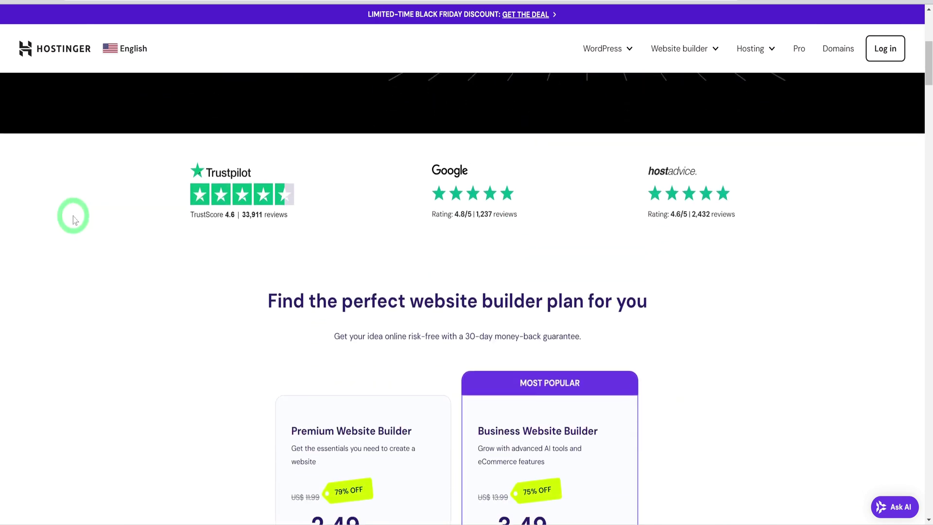
{"action": "scroll", "coordinate": [74, 220], "scroll_direction": "down", "scroll_amount": 3}
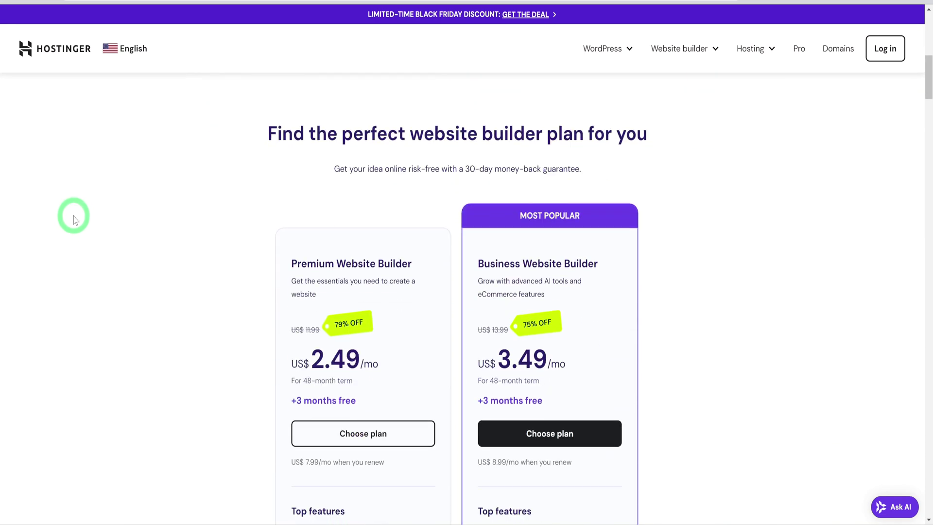
{"action": "scroll", "coordinate": [73, 220], "scroll_direction": "down", "scroll_amount": 2}
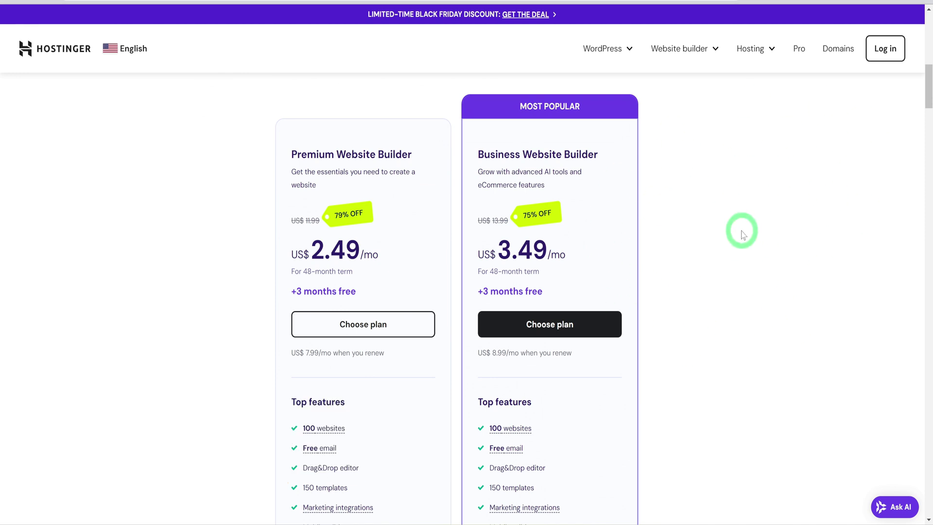
{"action": "scroll", "coordinate": [742, 234], "scroll_direction": "down", "scroll_amount": 1}
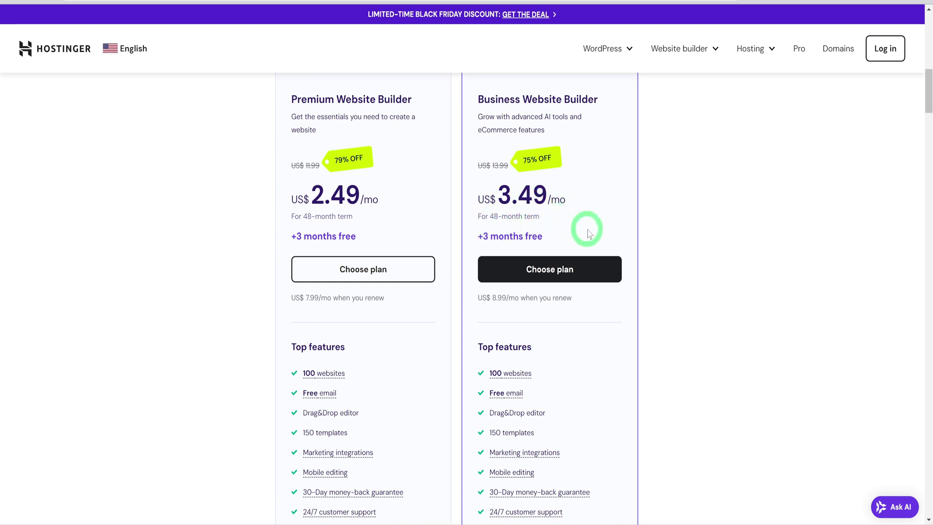
{"action": "scroll", "coordinate": [661, 248], "scroll_direction": "down", "scroll_amount": 1}
{"action": "scroll", "coordinate": [661, 249], "scroll_direction": "down", "scroll_amount": 6}
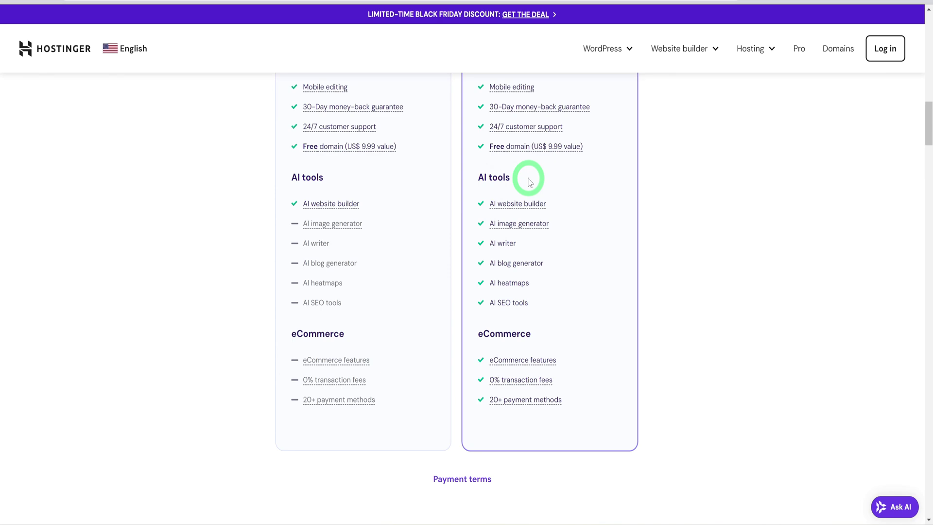
{"action": "mouse_move", "coordinate": [311, 405]}
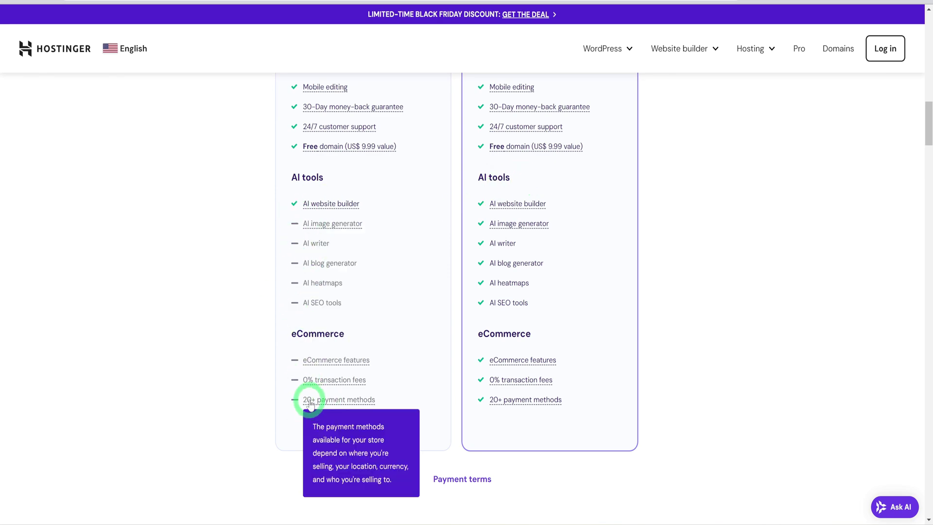
{"action": "scroll", "coordinate": [735, 327], "scroll_direction": "up", "scroll_amount": 15}
{"action": "scroll", "coordinate": [736, 331], "scroll_direction": "down", "scroll_amount": 3}
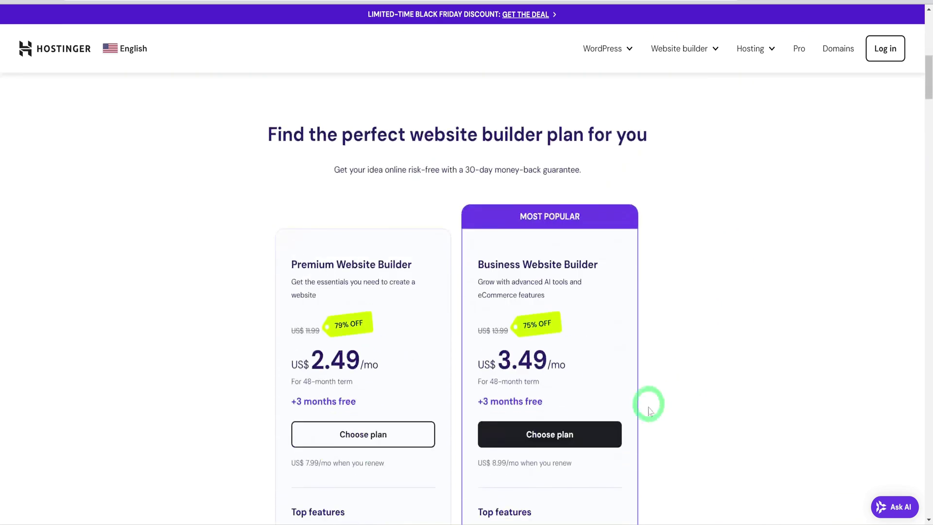
Order the 48-month Business Website Builder plan with the coupon code ZINNYSTUDIO and continue from the cart
{"action": "left_click", "coordinate": [605, 270]}
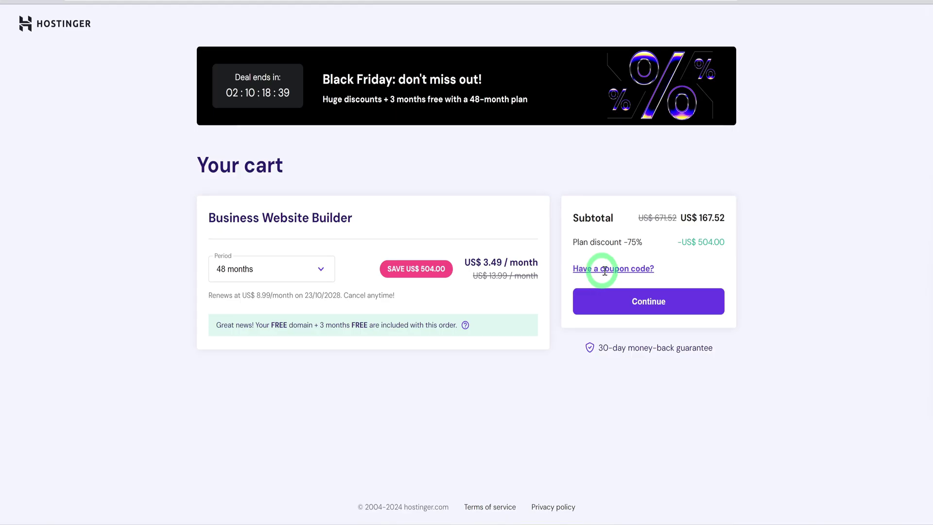
{"action": "left_click", "coordinate": [609, 304]}
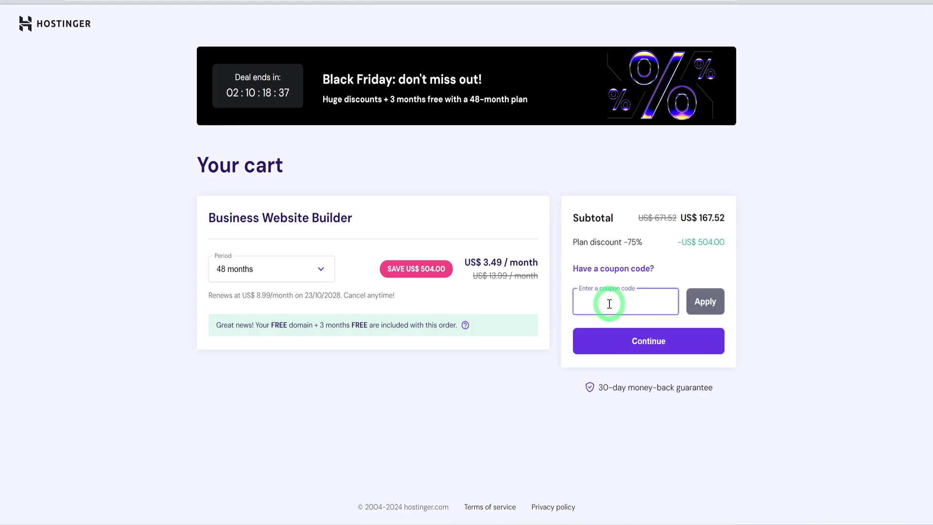
{"action": "type", "text": "ZINNYSTUDIO"}
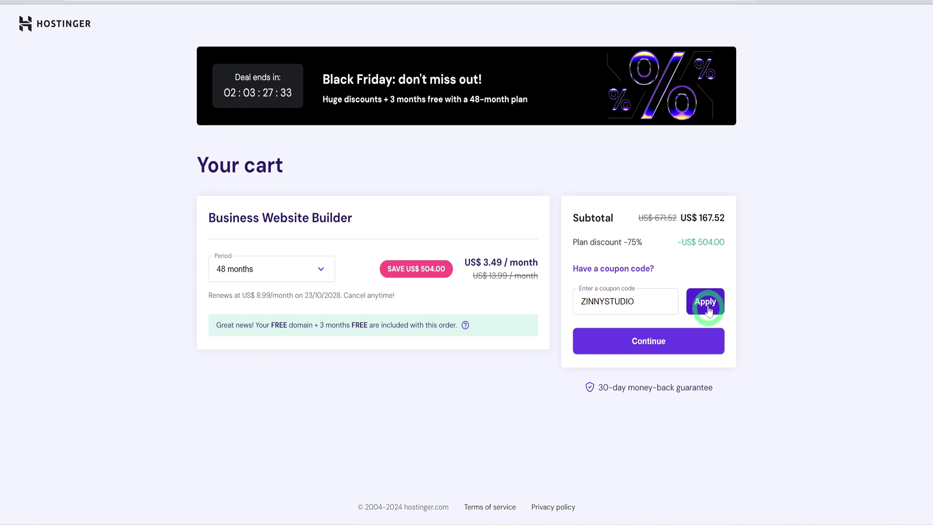
{"action": "left_click", "coordinate": [719, 302]}
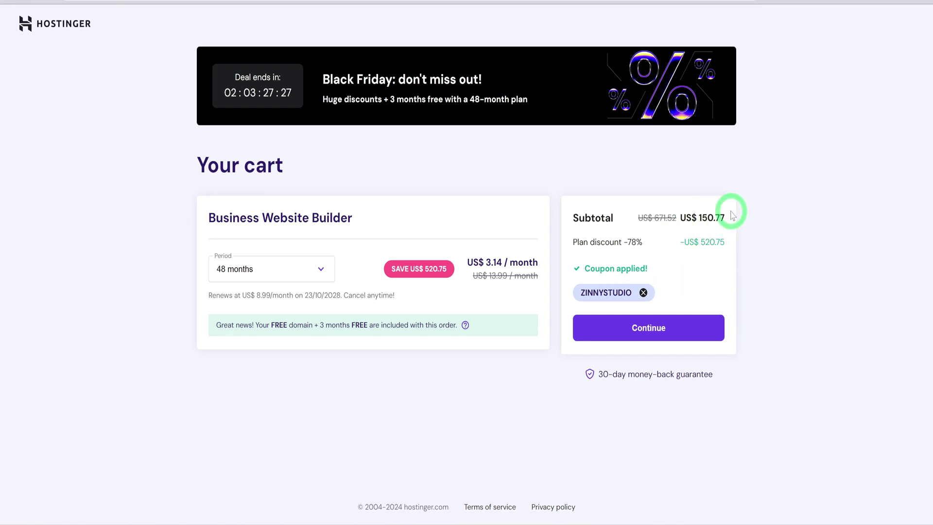
{"action": "left_click", "coordinate": [646, 342]}
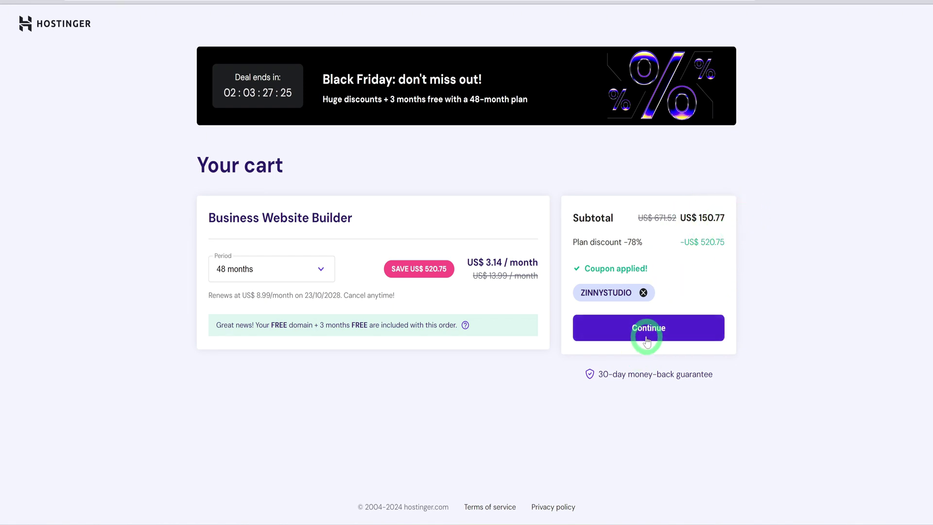
{"action": "left_click", "coordinate": [673, 335]}
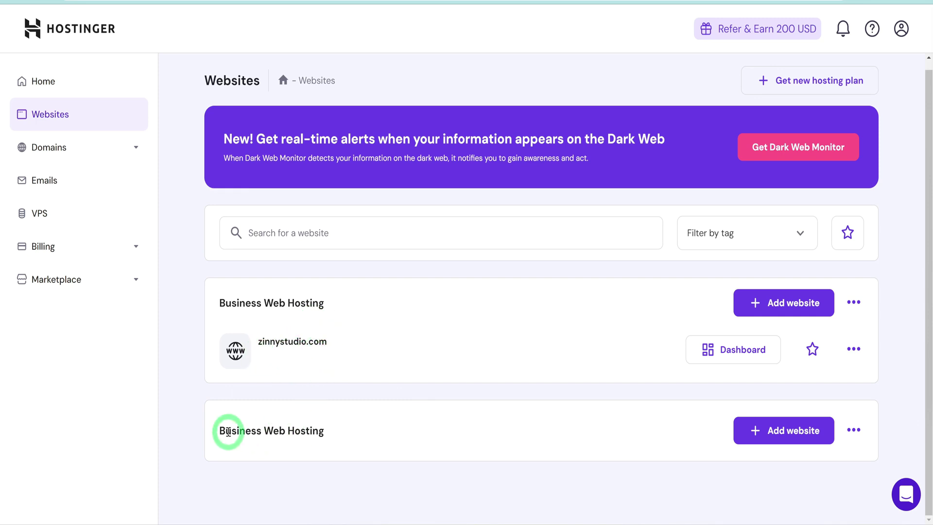
Add a website to the empty Business Web Hosting plan using Hostinger Website Builder
{"action": "left_click", "coordinate": [756, 440]}
{"action": "scroll", "coordinate": [756, 440], "scroll_direction": "down", "scroll_amount": 3}
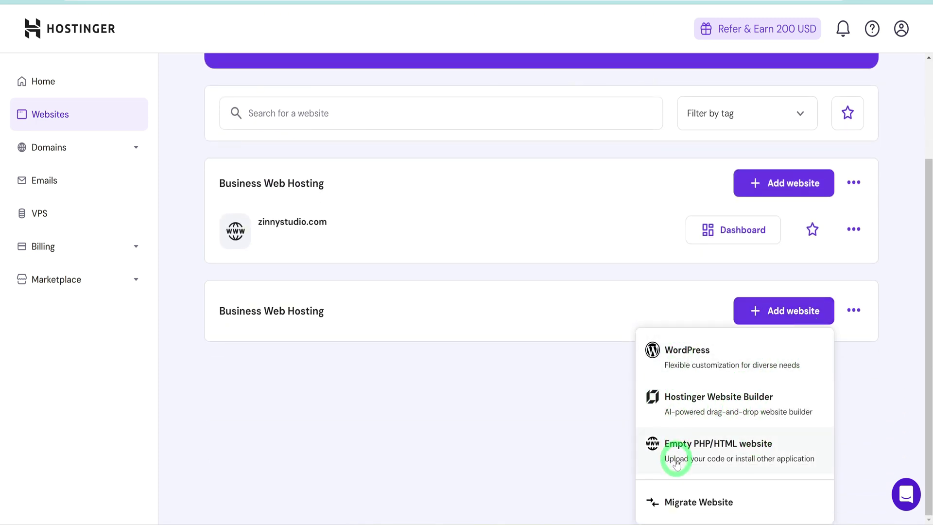
{"action": "left_click", "coordinate": [691, 410]}
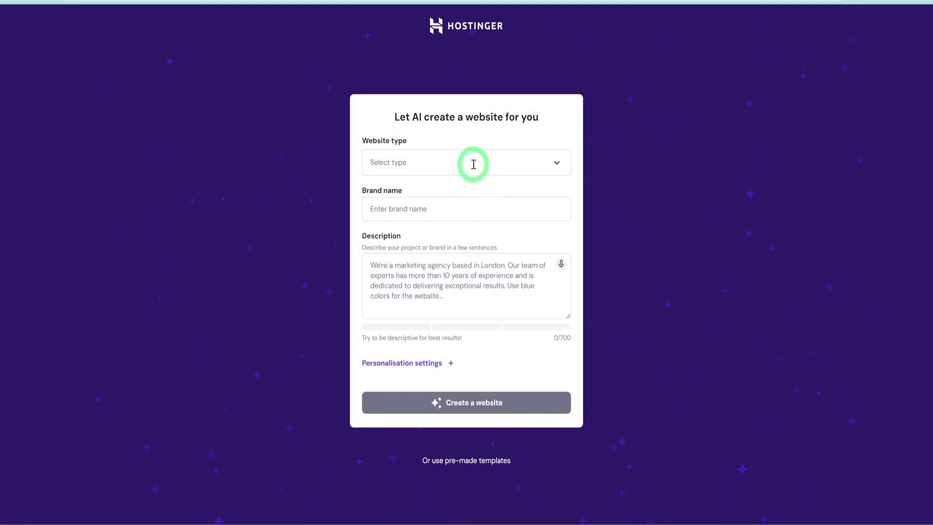
Generate an AI online store for the brand Zinny Homes, describing it as selling affordable home organization ebooks and guides, with Surprise me colors
{"action": "left_click", "coordinate": [472, 162]}
{"action": "left_click", "coordinate": [406, 219]}
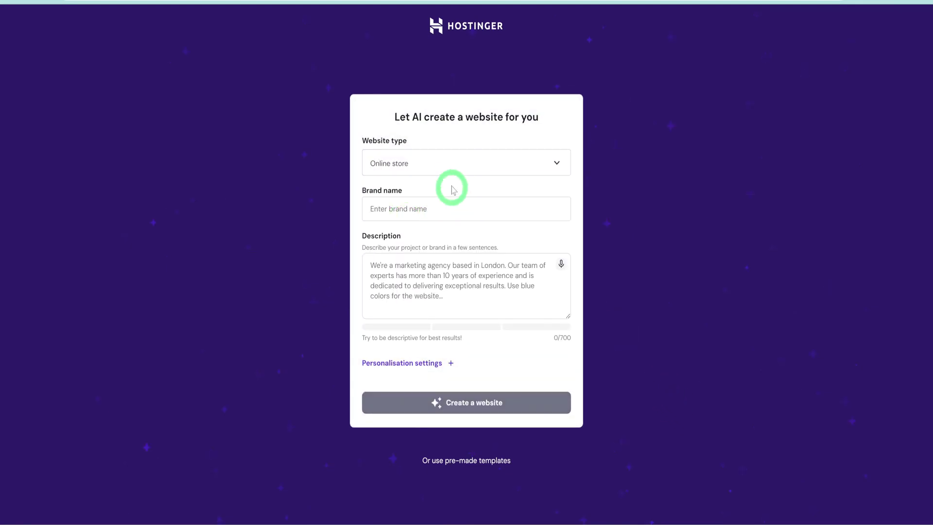
{"action": "left_click", "coordinate": [426, 210]}
{"action": "type", "text": "Zin"}
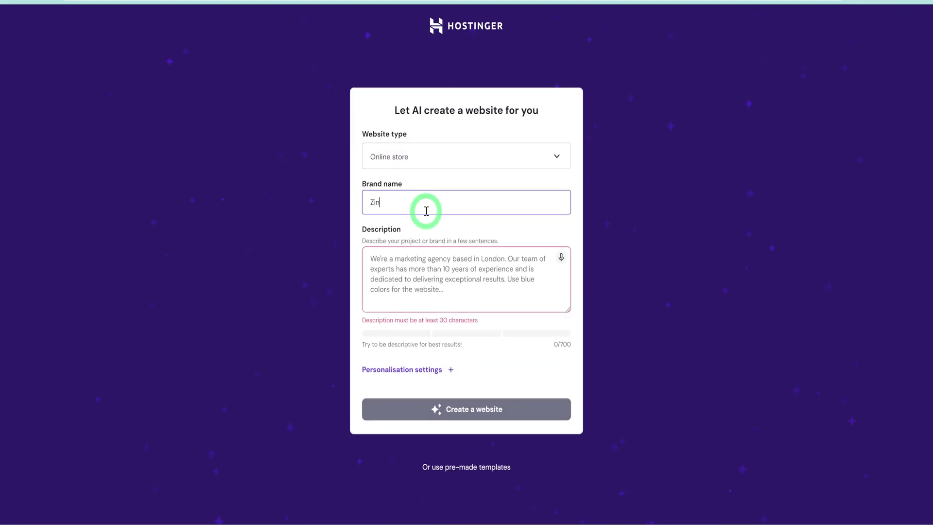
{"action": "type", "text": "ny Homes"}
{"action": "left_click", "coordinate": [475, 298]}
{"action": "type", "text": "A website where i am selling ebooks and guides on the topic of home organization. This is to teach people how they can easily organize their homes to make it look pleasing without breaking the bank"}
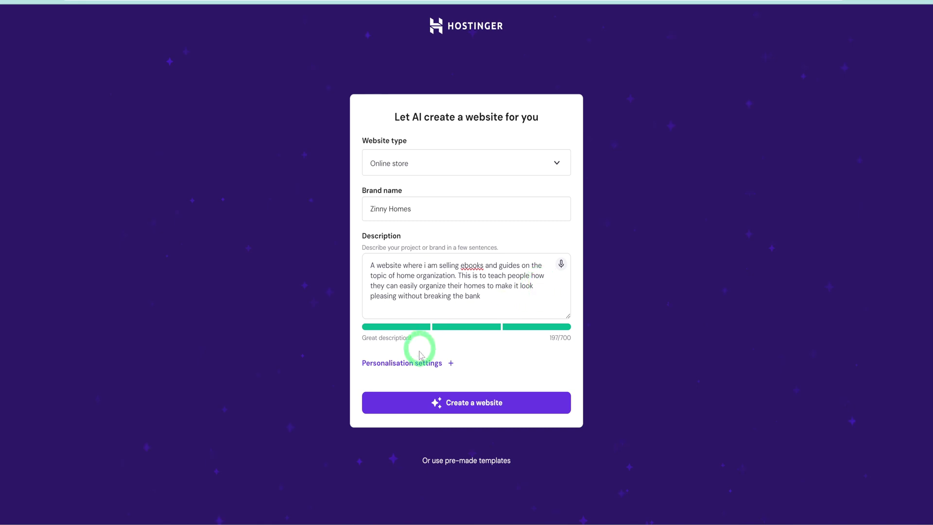
{"action": "left_click", "coordinate": [451, 363]}
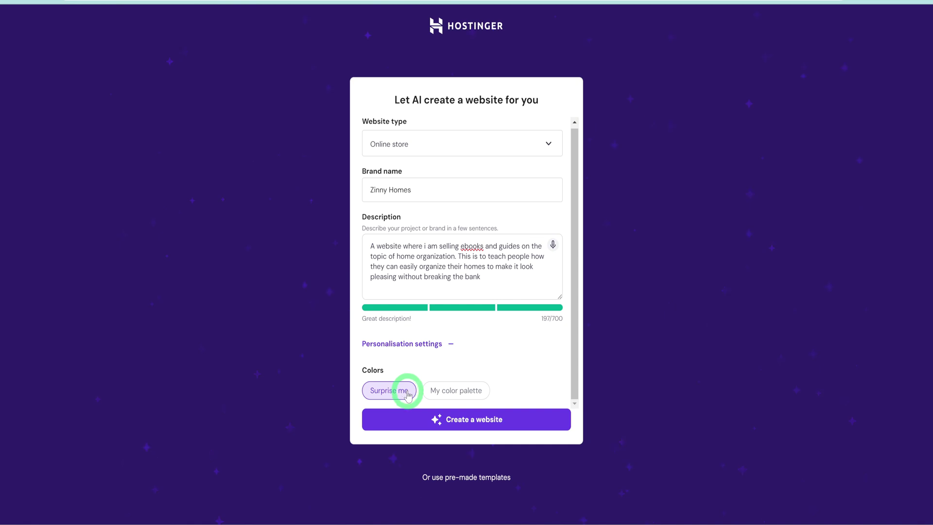
{"action": "left_click", "coordinate": [409, 421]}
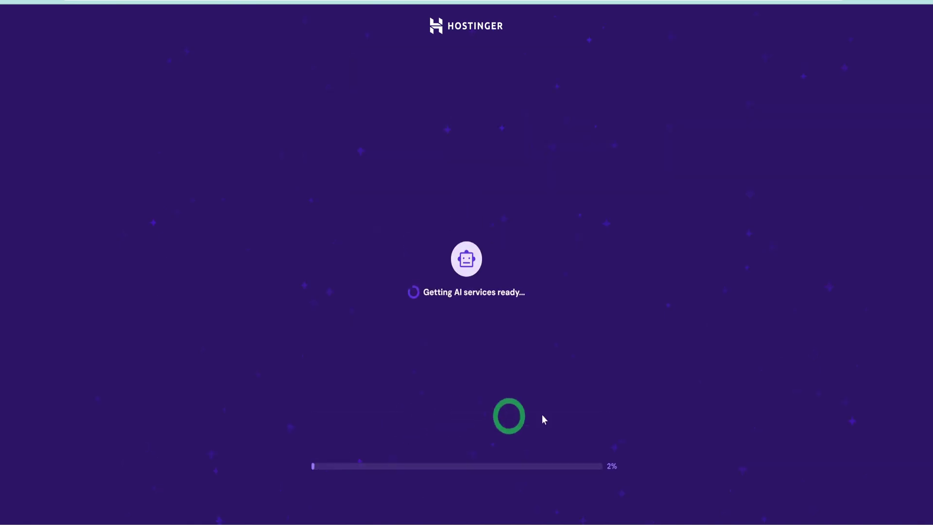
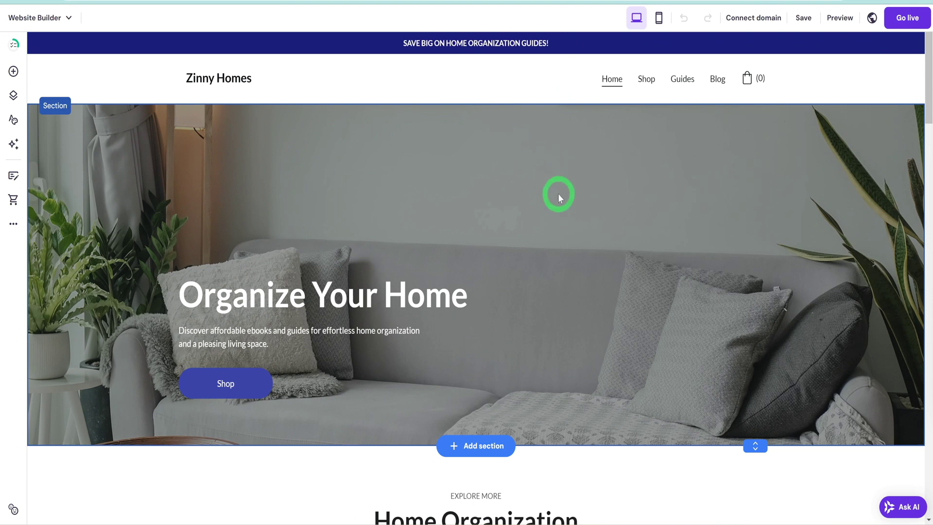
Look through the builder's elements, pages and navigation, website styles, AI tools, blog and online store options
{"action": "left_click", "coordinate": [14, 71]}
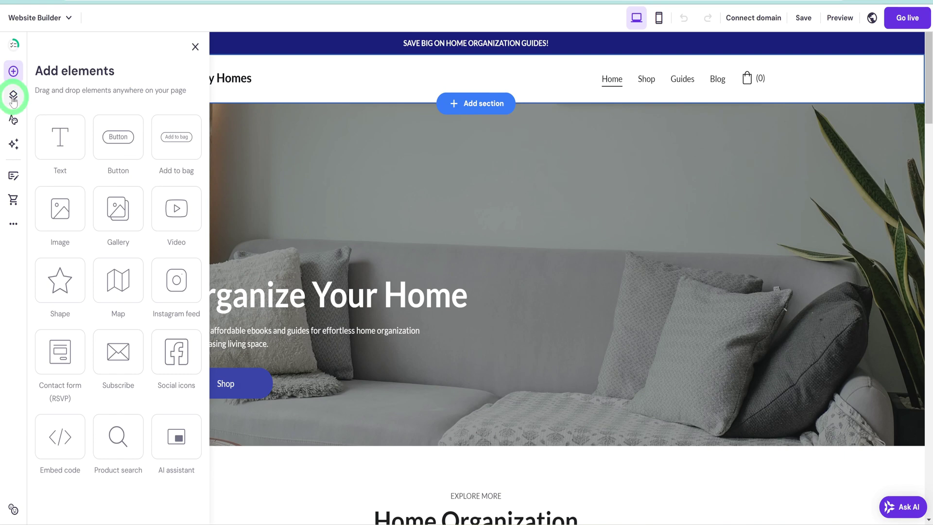
{"action": "left_click", "coordinate": [13, 97]}
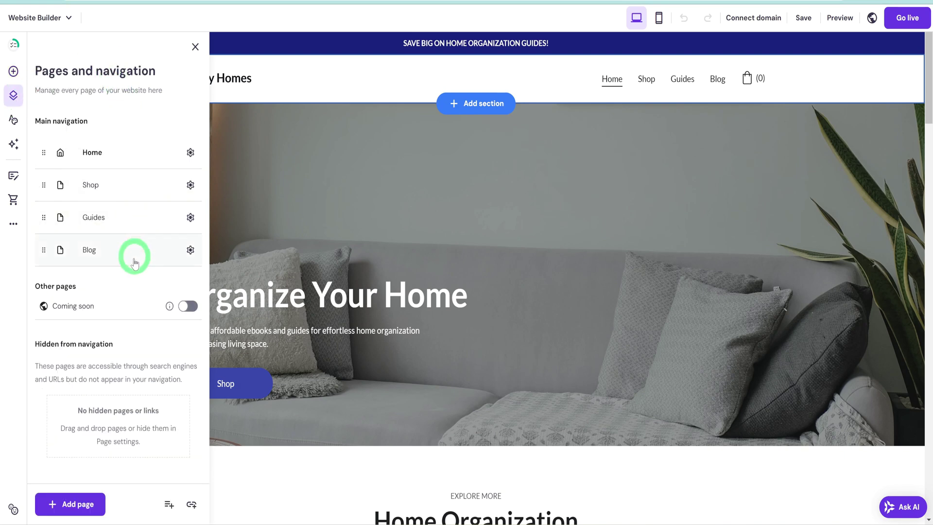
{"action": "left_click", "coordinate": [13, 118]}
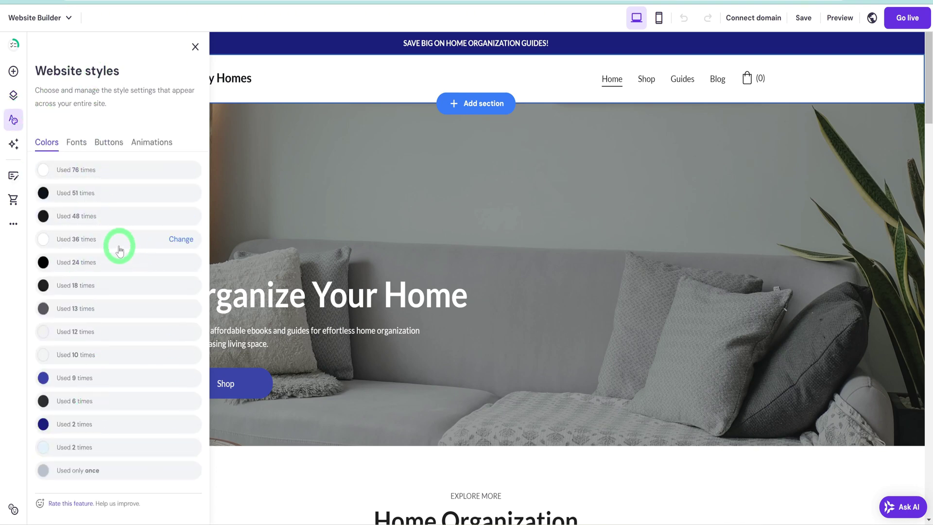
{"action": "left_click", "coordinate": [14, 146]}
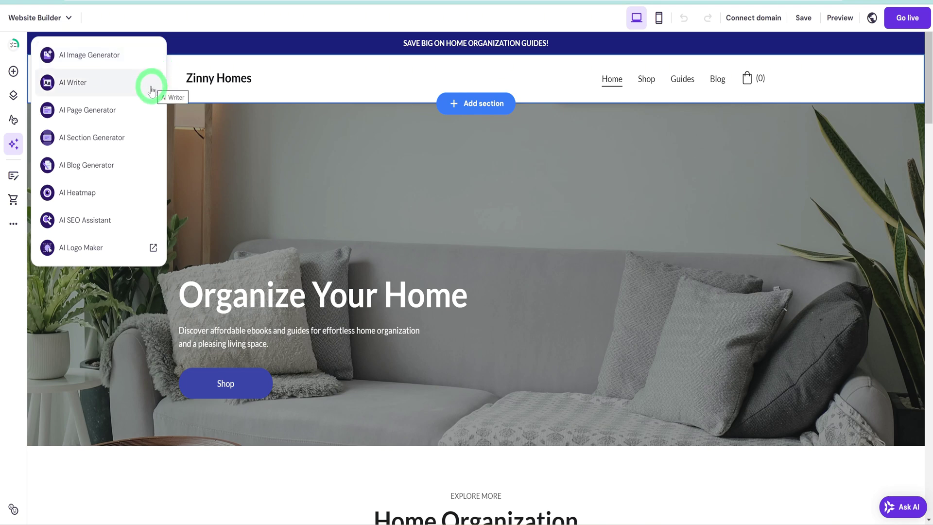
{"action": "left_click", "coordinate": [15, 176]}
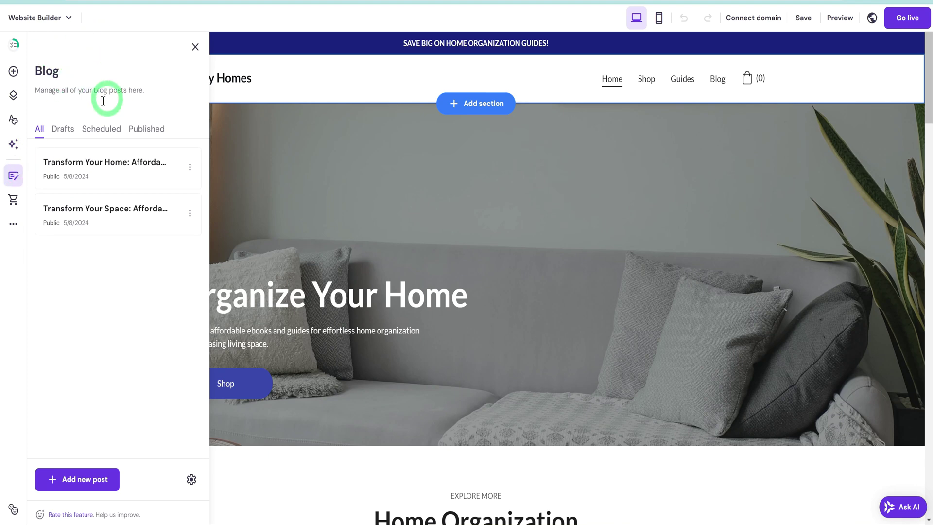
{"action": "left_click", "coordinate": [11, 205]}
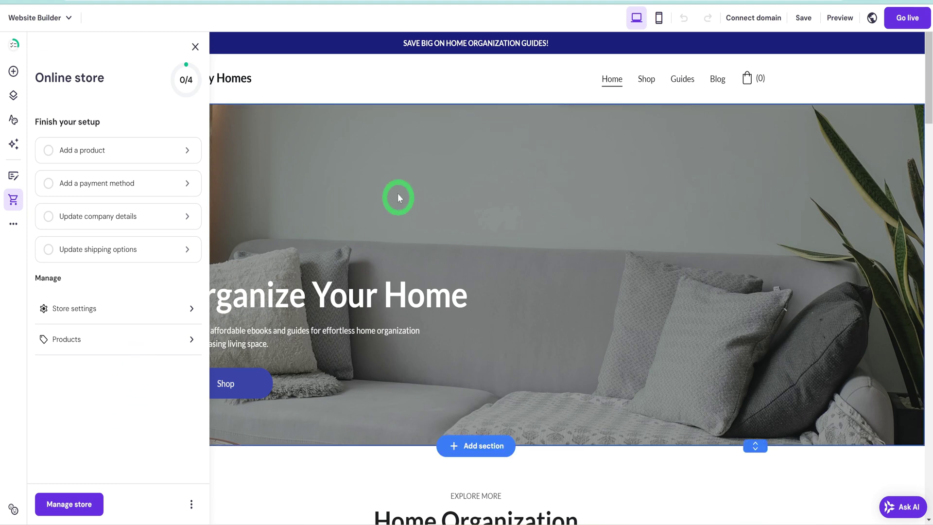
{"action": "left_click", "coordinate": [365, 88]}
Examine the AI image generator and its image styles for the home page's hero section, then close it
{"action": "left_click", "coordinate": [595, 191]}
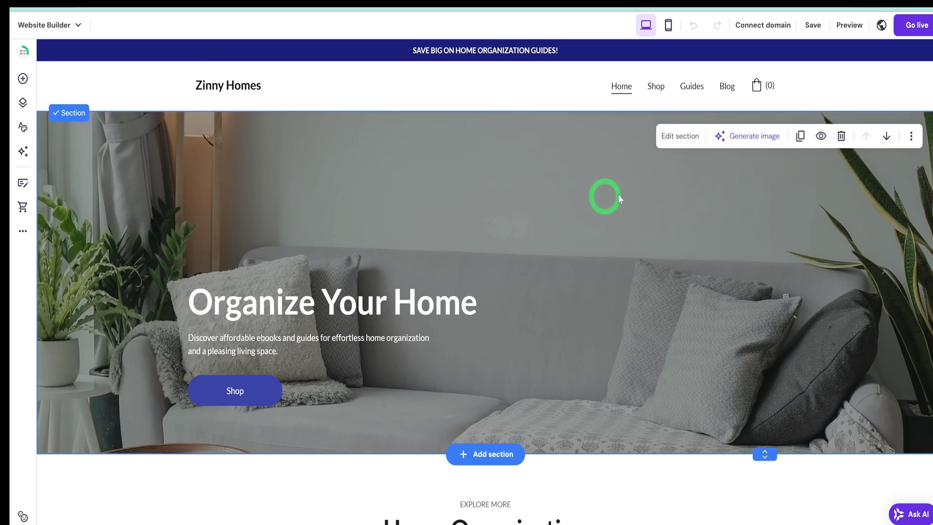
{"action": "left_click", "coordinate": [767, 140]}
{"action": "left_click", "coordinate": [849, 133]}
{"action": "left_click", "coordinate": [790, 318]}
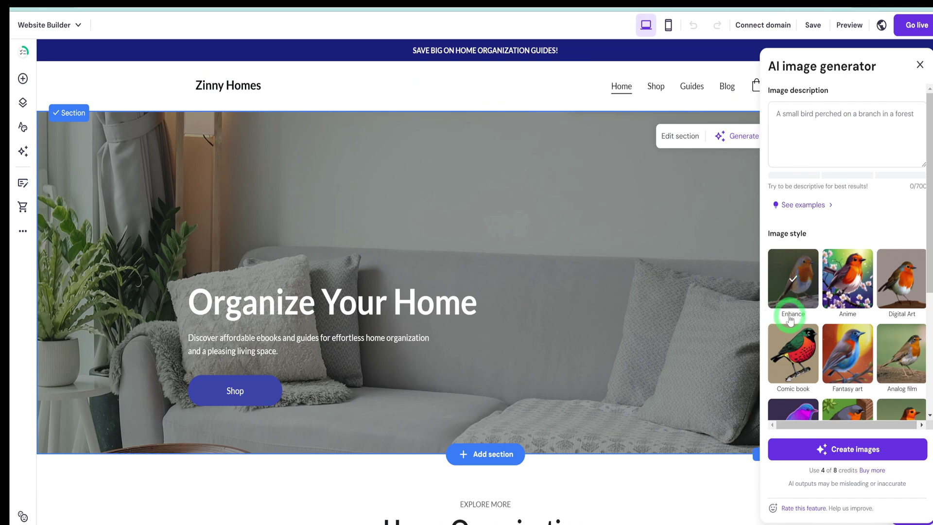
{"action": "left_click", "coordinate": [920, 64]}
Open the first product on the Shop page for editing and choose Digital product as the type to sell
{"action": "left_click", "coordinate": [660, 86]}
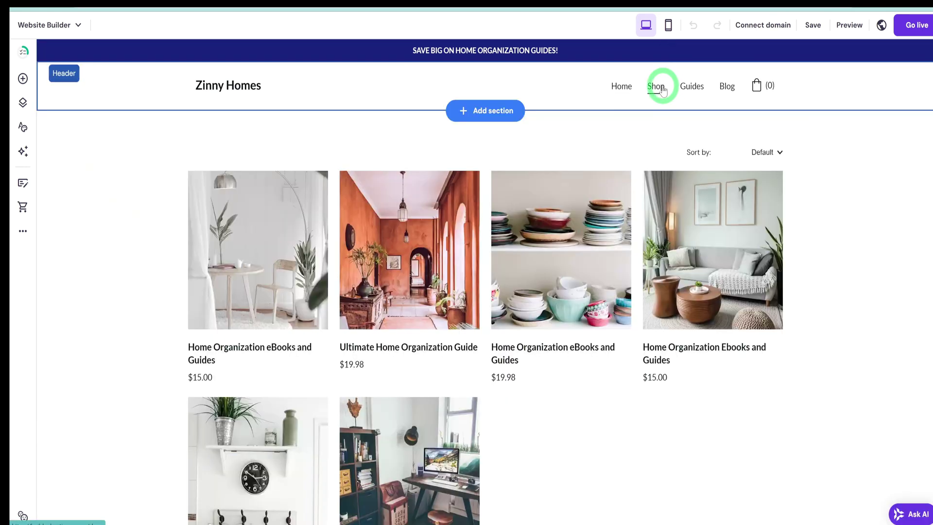
{"action": "left_click", "coordinate": [263, 277]}
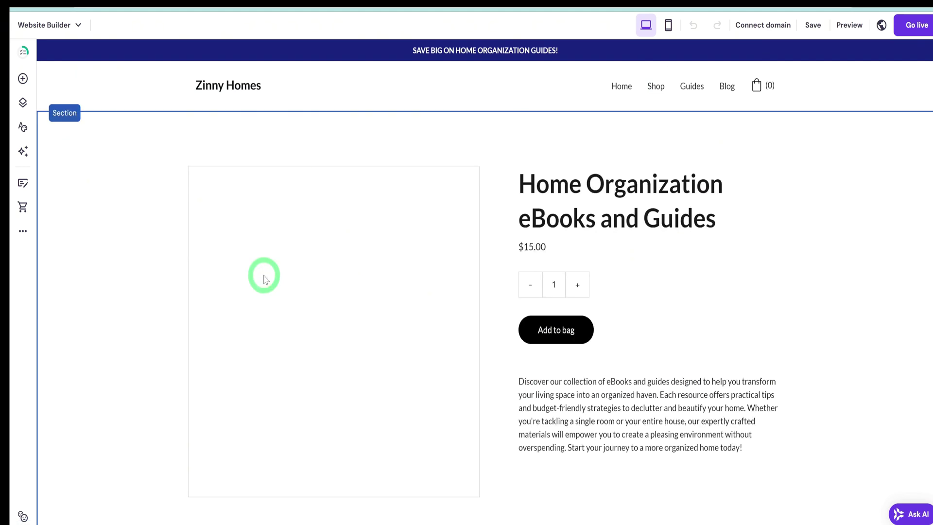
{"action": "left_click", "coordinate": [144, 280]}
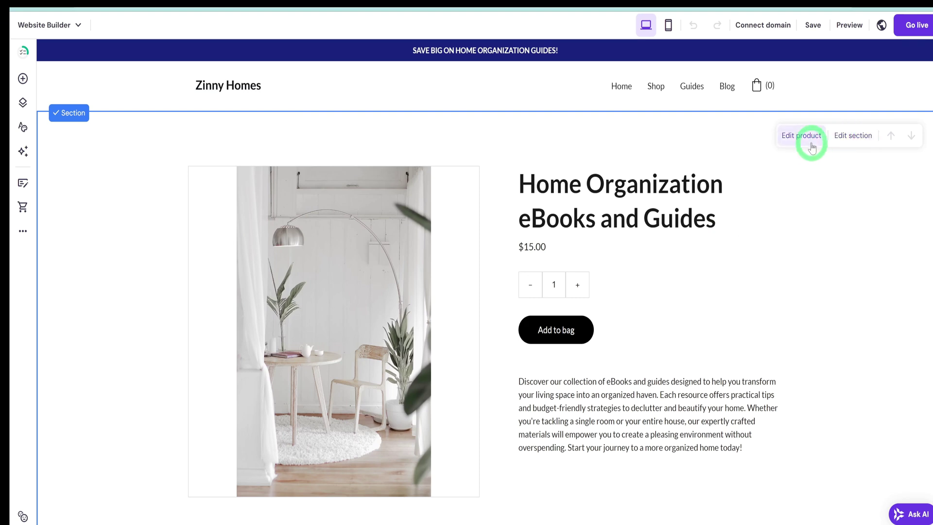
{"action": "left_click", "coordinate": [795, 139]}
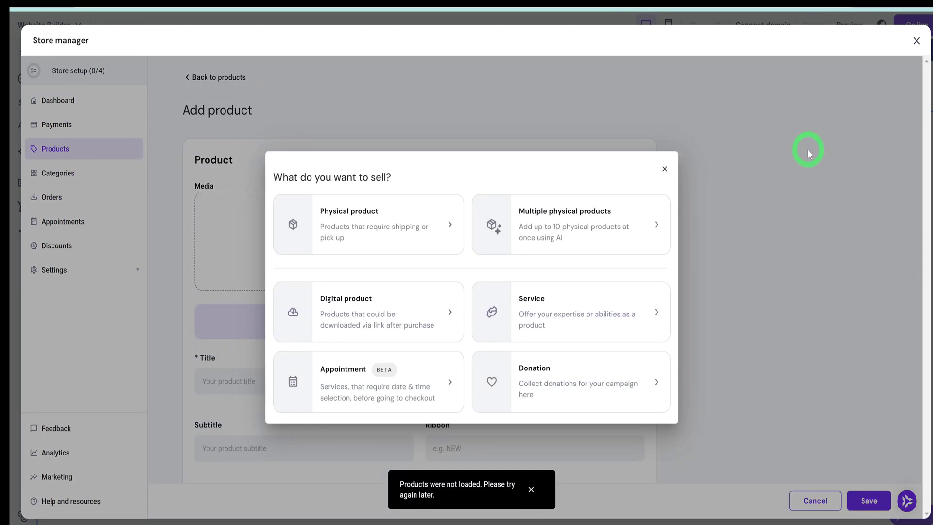
{"action": "left_click", "coordinate": [397, 332]}
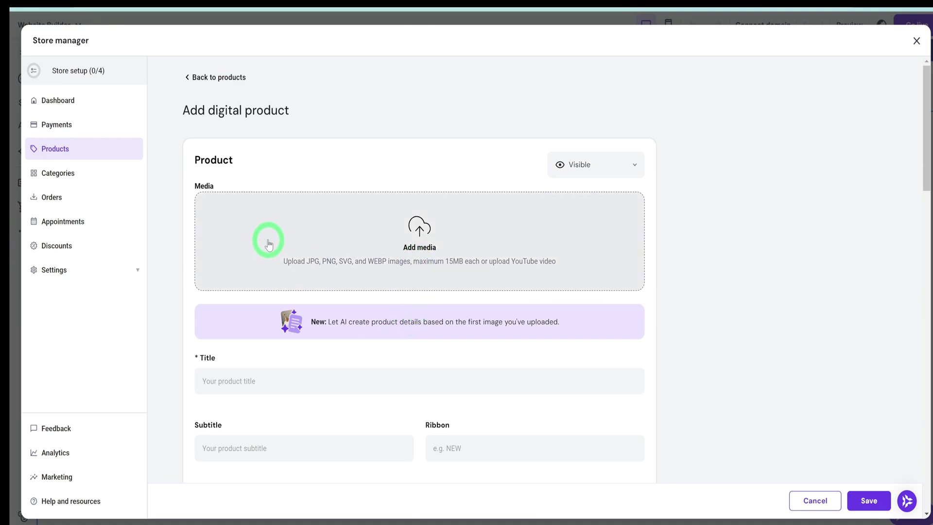
Look through the digital product form's media, title, pricing, categories and file upload sections
{"action": "scroll", "coordinate": [302, 287], "scroll_direction": "down", "scroll_amount": 10}
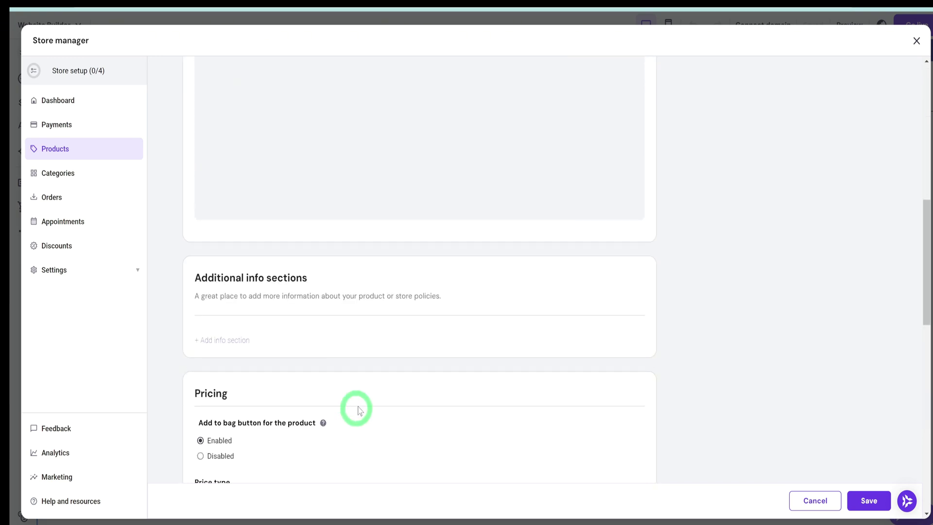
{"action": "scroll", "coordinate": [357, 409], "scroll_direction": "up", "scroll_amount": 10}
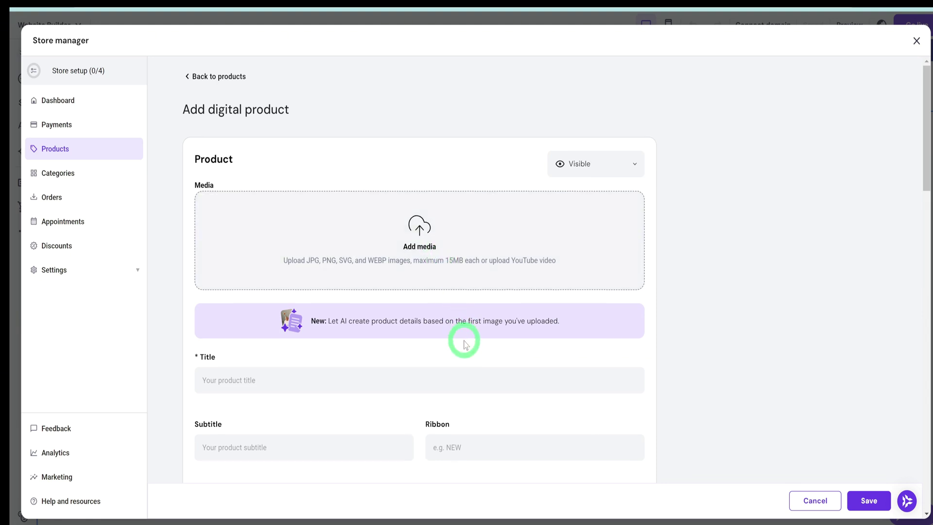
{"action": "scroll", "coordinate": [464, 347], "scroll_direction": "down", "scroll_amount": 10}
{"action": "scroll", "coordinate": [465, 356], "scroll_direction": "down", "scroll_amount": 6}
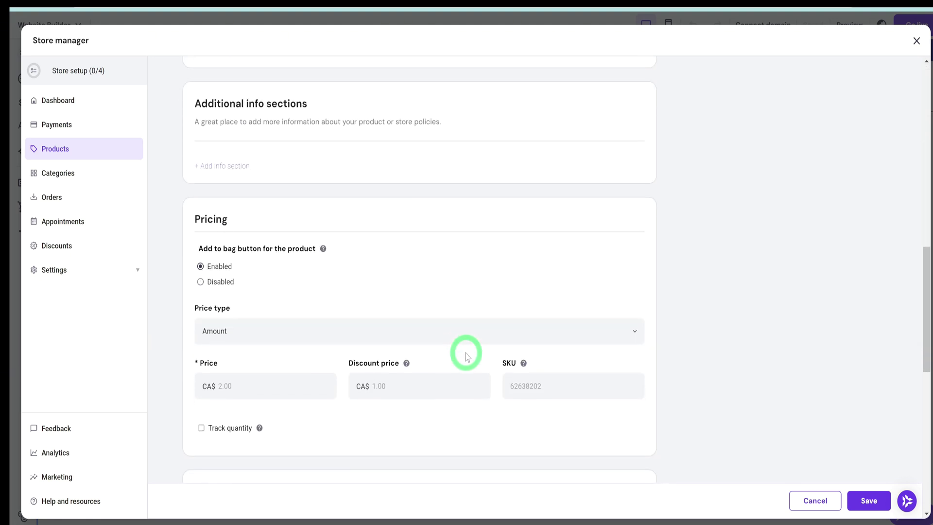
{"action": "scroll", "coordinate": [465, 356], "scroll_direction": "down", "scroll_amount": 5}
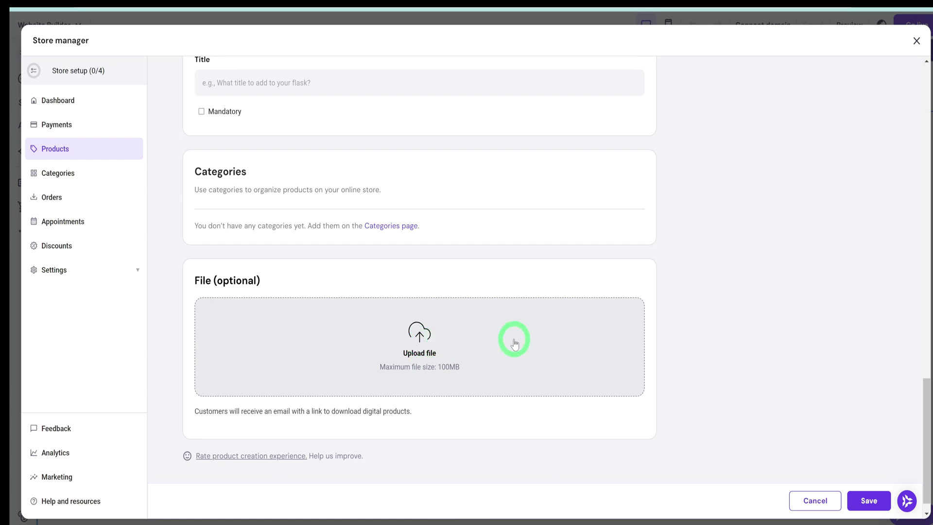
Add the ebook cover as product media and title the product "Free Clutter Home: A step by step guide to simplifying your space"
{"action": "scroll", "coordinate": [514, 338], "scroll_direction": "down", "scroll_amount": 15}
{"action": "left_click", "coordinate": [484, 254]}
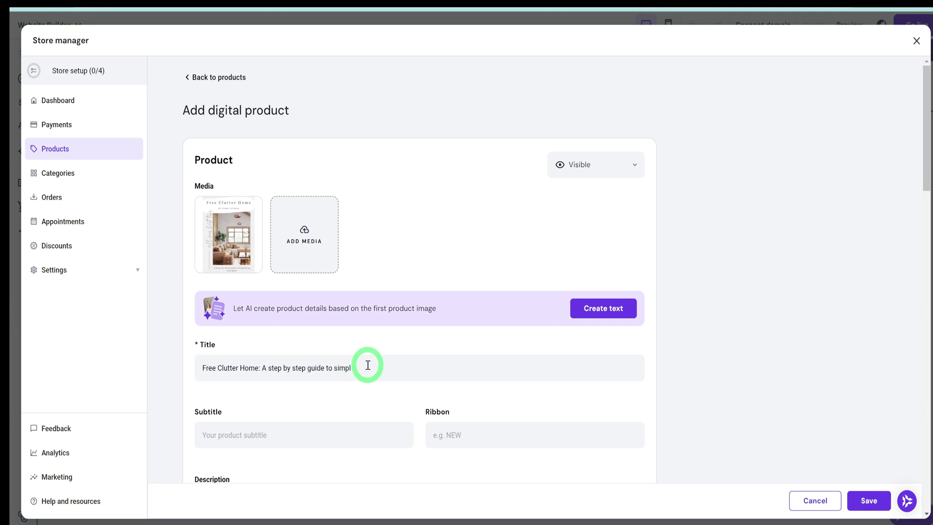
{"action": "type", "text": "ce"}
Generate the product description with AI Writer from a short prompt about ebooks
{"action": "scroll", "coordinate": [345, 435], "scroll_direction": "down", "scroll_amount": 2}
{"action": "left_click", "coordinate": [221, 389]}
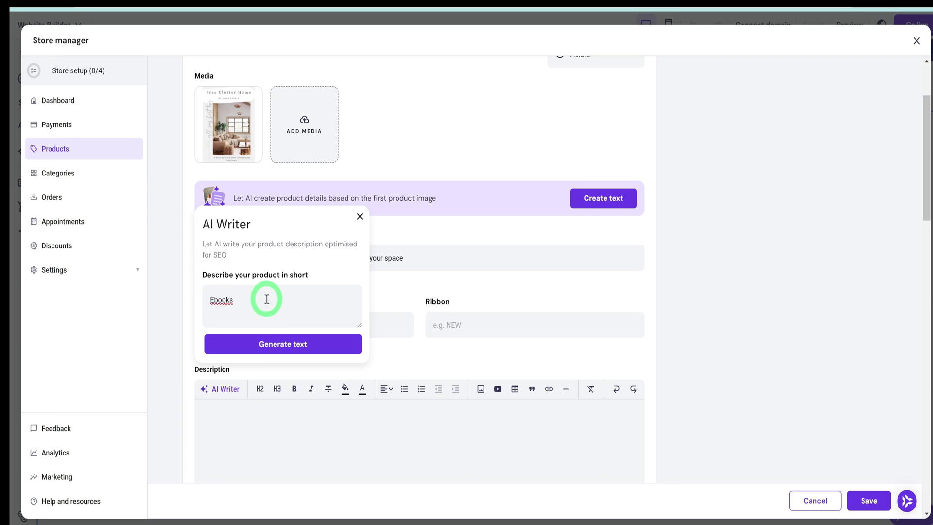
{"action": "left_click", "coordinate": [305, 343]}
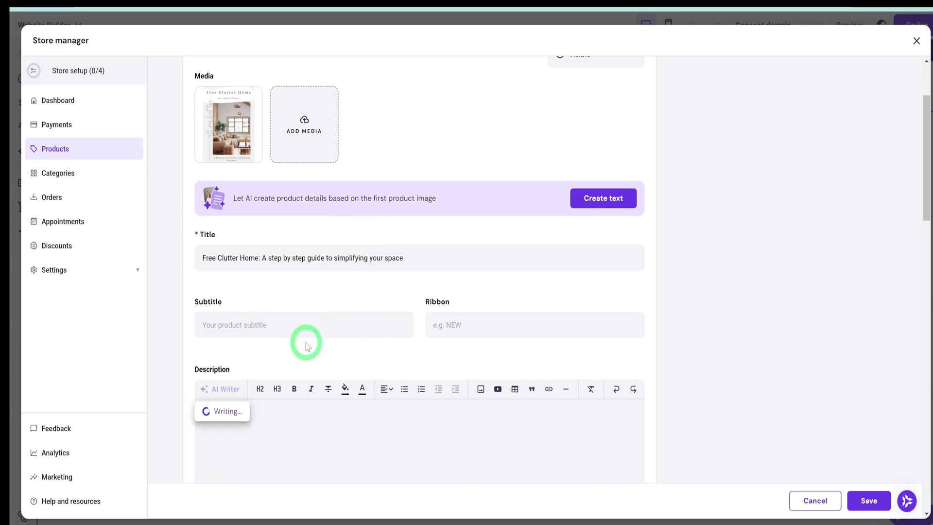
Set the product price to CA$10.00 and upload the ebook as its downloadable file
{"action": "scroll", "coordinate": [306, 339], "scroll_direction": "down", "scroll_amount": 12}
{"action": "left_click", "coordinate": [245, 267]}
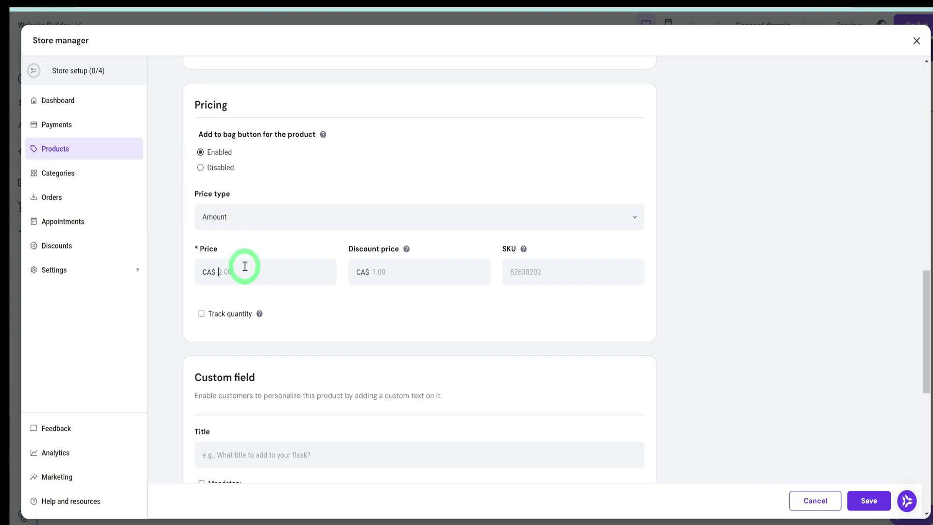
{"action": "scroll", "coordinate": [251, 276], "scroll_direction": "down", "scroll_amount": 9}
{"action": "left_click", "coordinate": [256, 285]}
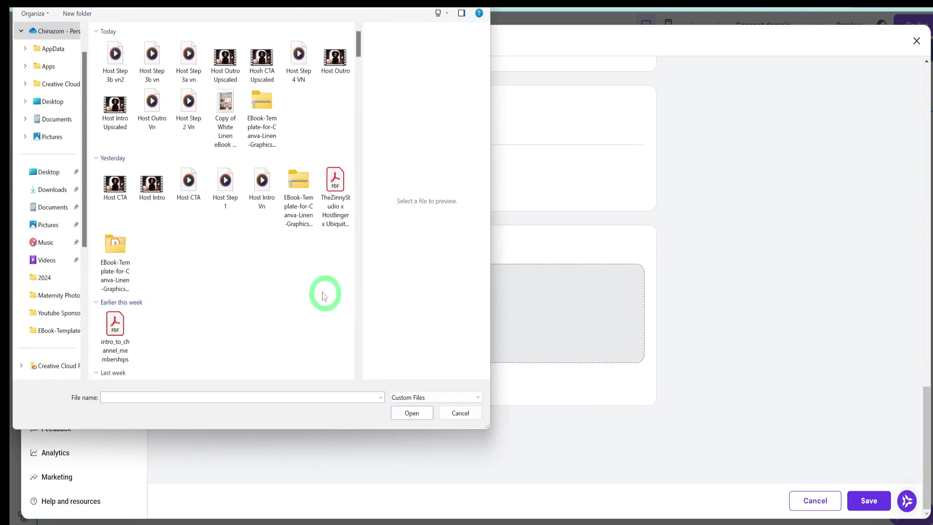
{"action": "left_click", "coordinate": [461, 17]}
{"action": "left_click_drag", "start_coordinate": [316, 264], "coordinate": [320, 282]}
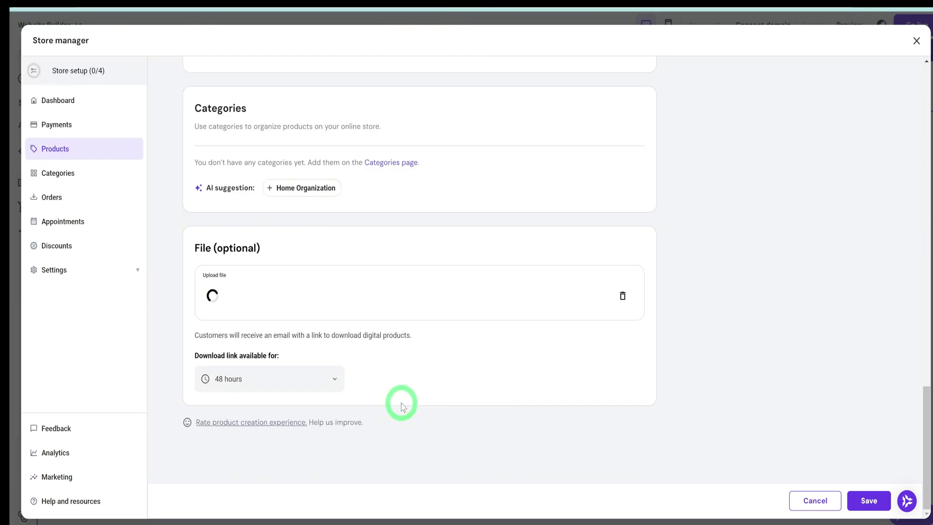
Choose how long the ebook's download link stays available to customers
{"action": "left_click", "coordinate": [285, 377]}
{"action": "left_click", "coordinate": [252, 473]}
{"action": "scroll", "coordinate": [525, 375], "scroll_direction": "up", "scroll_amount": 15}
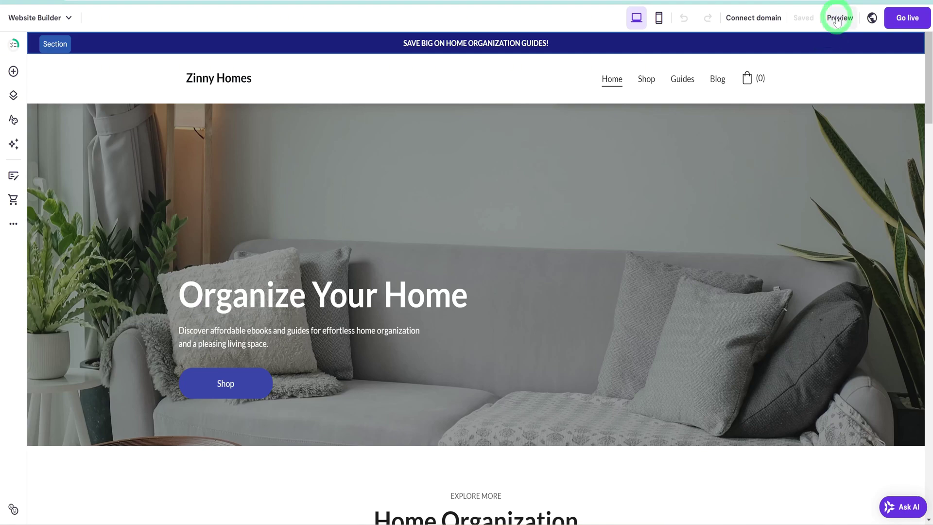
Preview the website, looking through the Home page with the ebook listing and opening the Shop page
{"action": "left_click", "coordinate": [836, 20]}
{"action": "scroll", "coordinate": [652, 177], "scroll_direction": "down", "scroll_amount": 10}
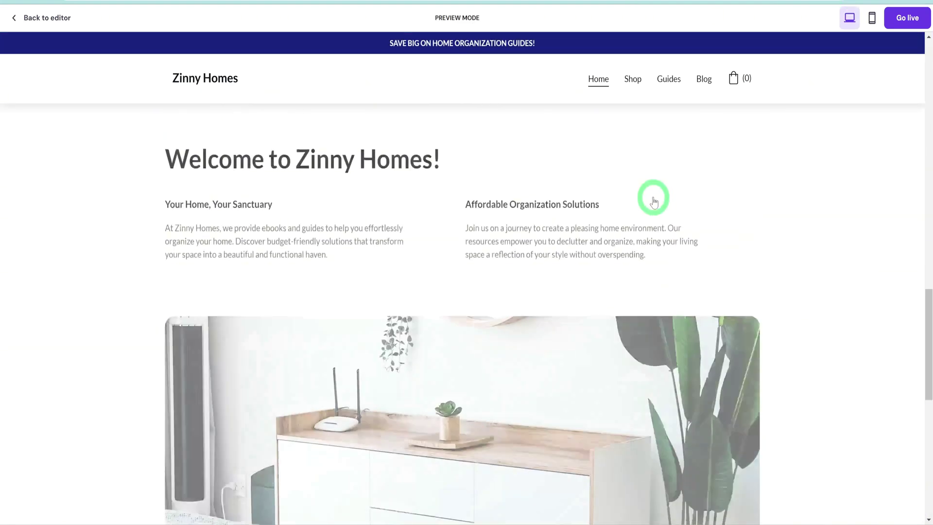
{"action": "scroll", "coordinate": [654, 199], "scroll_direction": "up", "scroll_amount": 6}
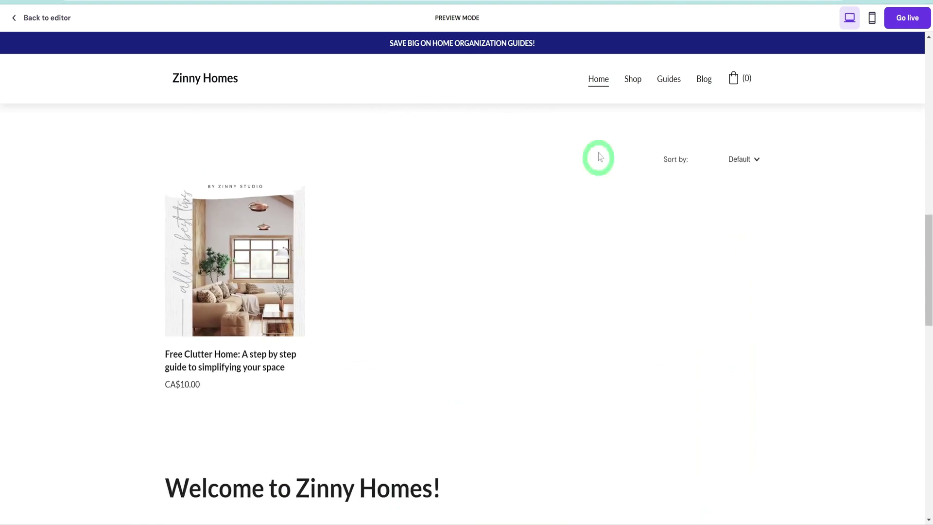
{"action": "left_click", "coordinate": [634, 78]}
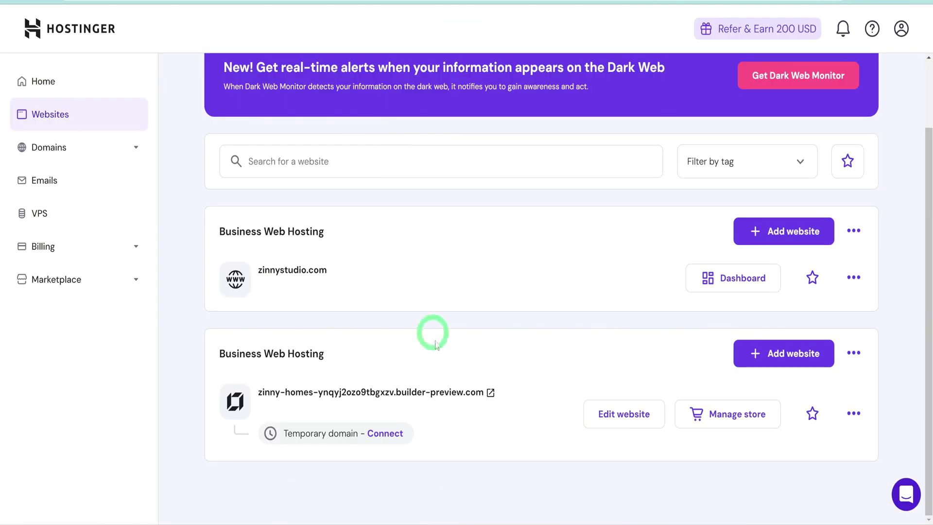
Connect the Zinny Homes site's temporary domain to the new domain zinnyhome.com and proceed with that choice
{"action": "left_click", "coordinate": [397, 438]}
{"action": "left_click", "coordinate": [292, 300]}
{"action": "type", "text": "zinnyhome"}
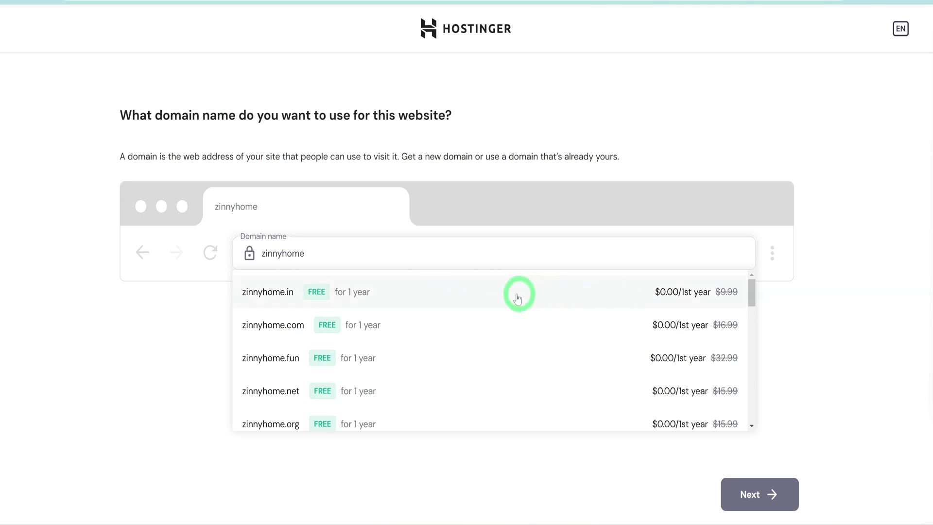
{"action": "left_click", "coordinate": [318, 328]}
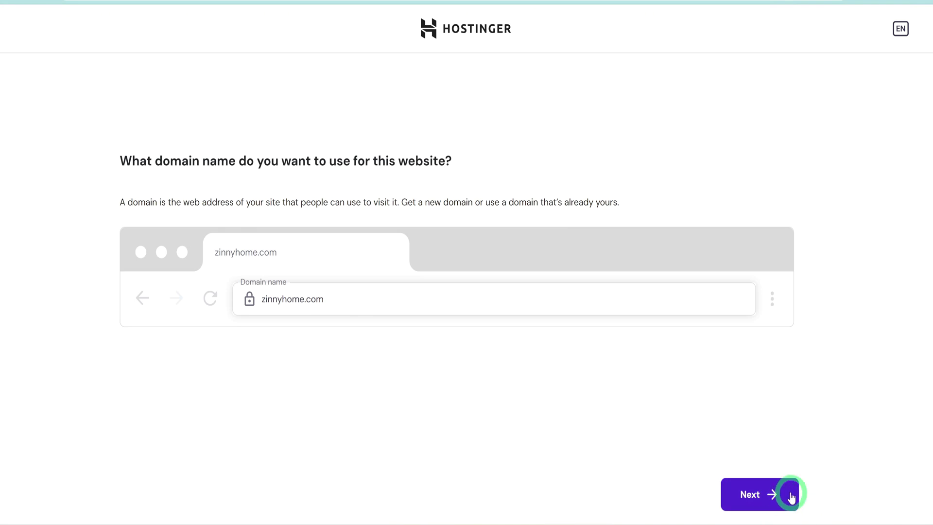
{"action": "left_click", "coordinate": [785, 494]}
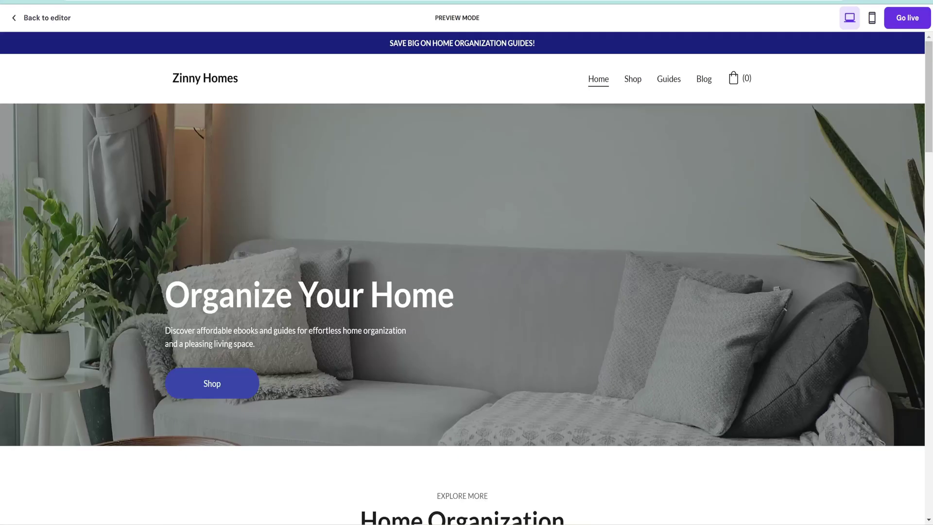
Examine the Zinny Homes home page in preview mode, from the hero banner through the category cards to the welcome section
{"action": "scroll", "coordinate": [896, 250], "scroll_direction": "down", "scroll_amount": 15}
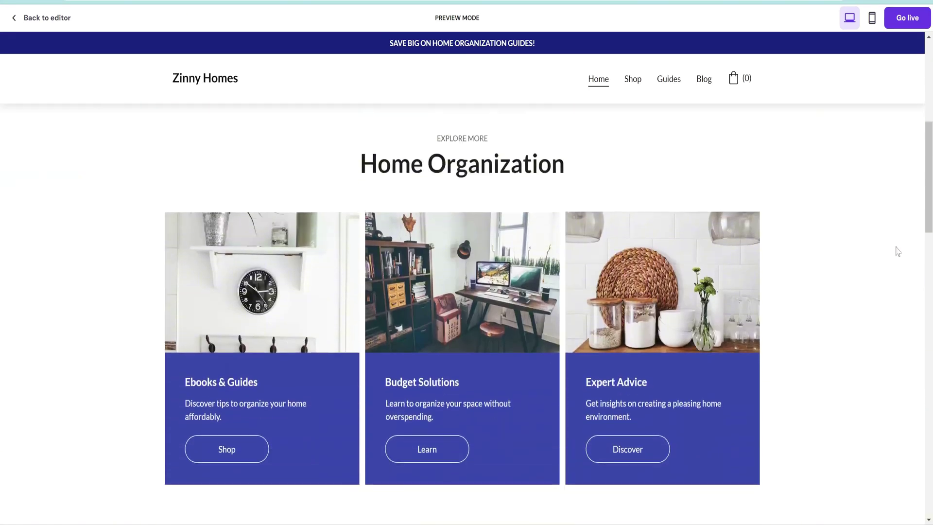
{"action": "scroll", "coordinate": [898, 251], "scroll_direction": "down", "scroll_amount": 18}
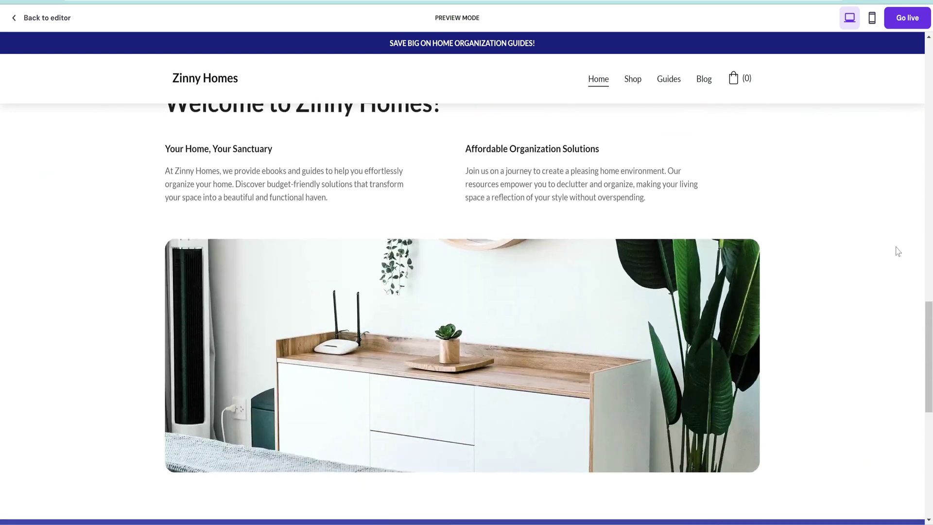
{"action": "scroll", "coordinate": [897, 249], "scroll_direction": "down", "scroll_amount": 3}
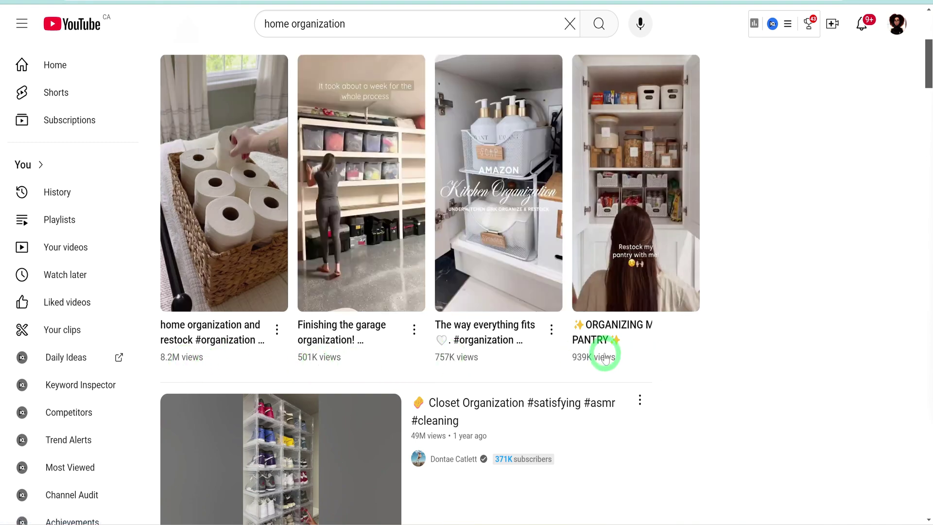
Switch to YouTube and examine the home organization search results, comparing the popular videos and Shorts
{"action": "scroll", "coordinate": [605, 358], "scroll_direction": "down", "scroll_amount": 15}
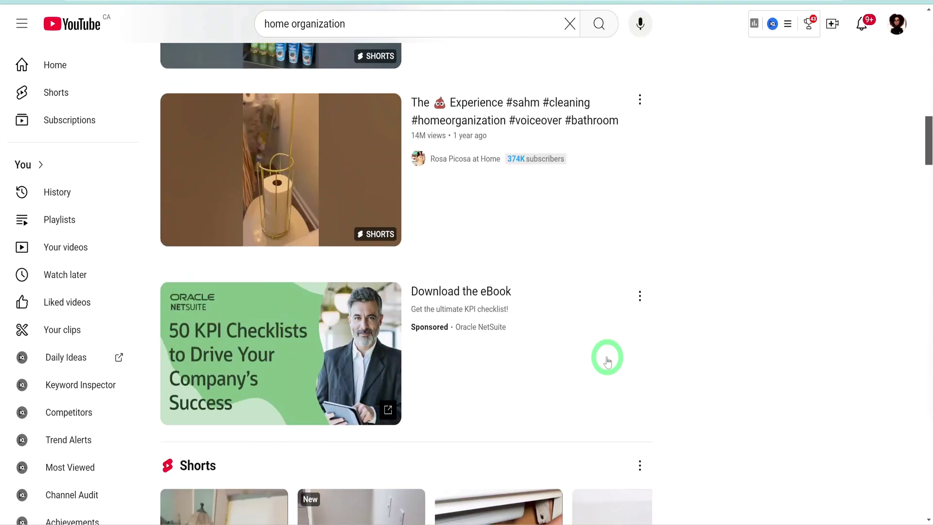
{"action": "scroll", "coordinate": [607, 359], "scroll_direction": "down", "scroll_amount": 5}
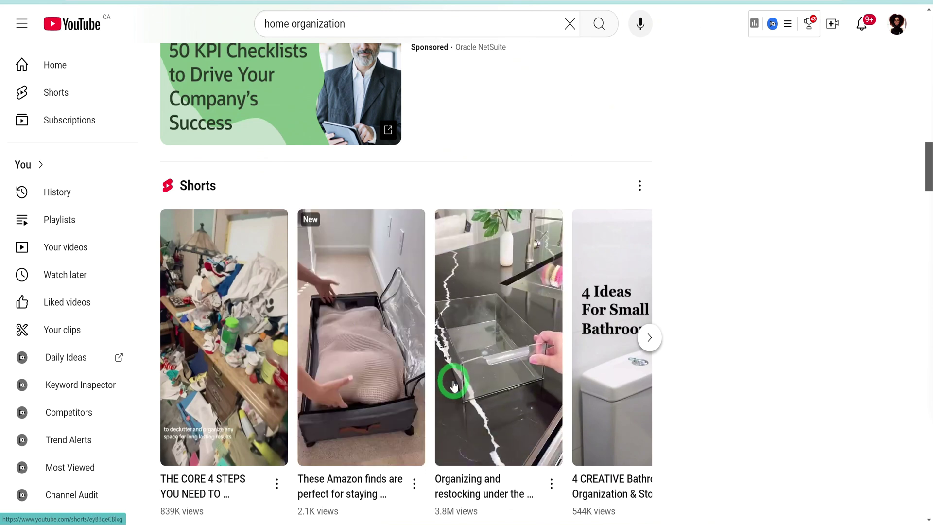
{"action": "scroll", "coordinate": [453, 385], "scroll_direction": "down", "scroll_amount": 1}
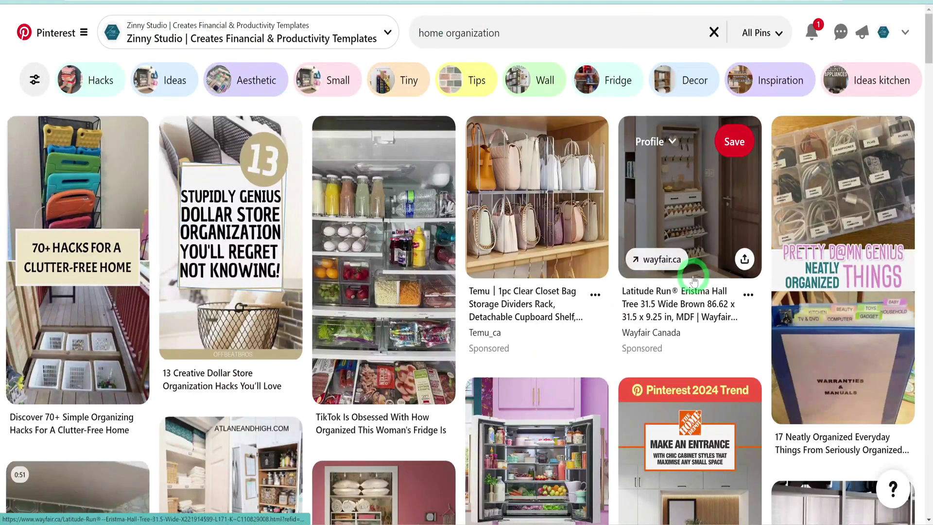
Switch to Pinterest and examine the home organization pins for content ideas on promoting the ebook
{"action": "scroll", "coordinate": [694, 277], "scroll_direction": "down", "scroll_amount": 3}
{"action": "scroll", "coordinate": [695, 282], "scroll_direction": "down", "scroll_amount": 4}
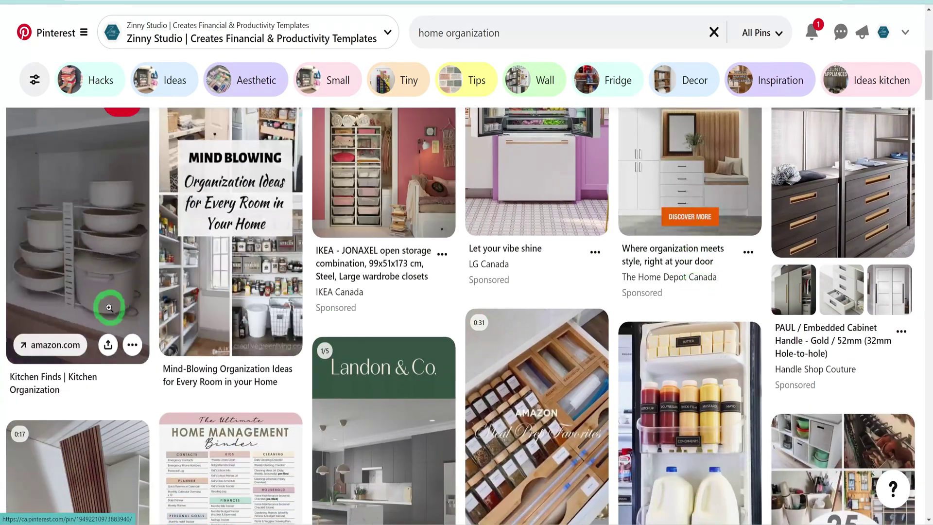
{"action": "scroll", "coordinate": [608, 354], "scroll_direction": "down", "scroll_amount": 1}
{"action": "scroll", "coordinate": [609, 354], "scroll_direction": "down", "scroll_amount": 6}
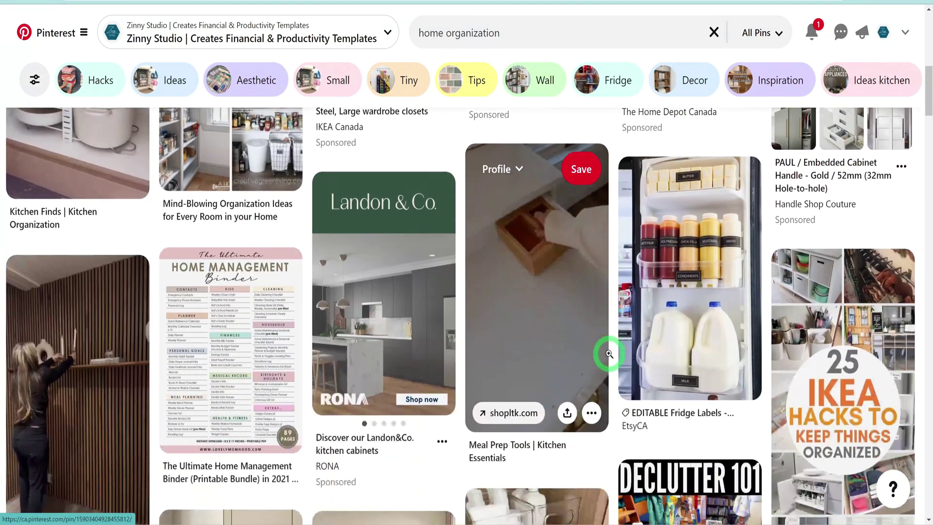
{"action": "scroll", "coordinate": [609, 354], "scroll_direction": "down", "scroll_amount": 1}
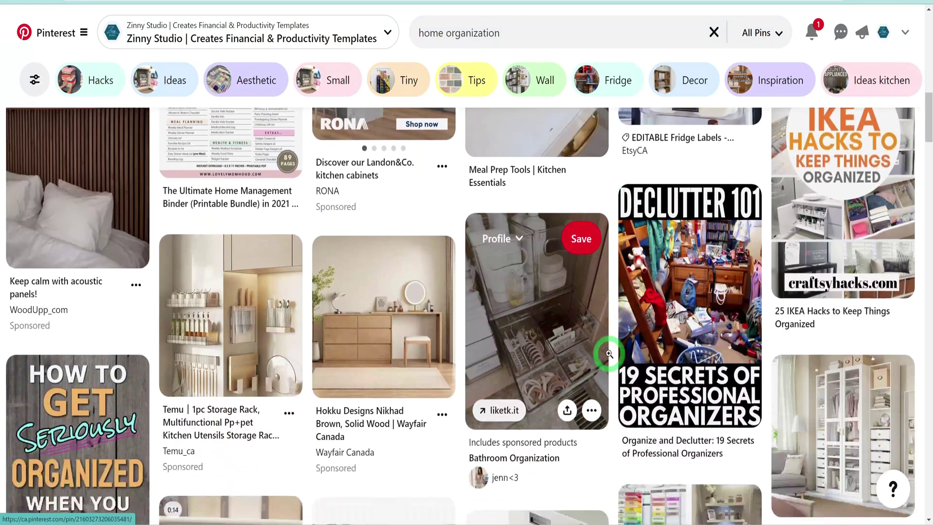
{"action": "scroll", "coordinate": [609, 354], "scroll_direction": "down", "scroll_amount": 3}
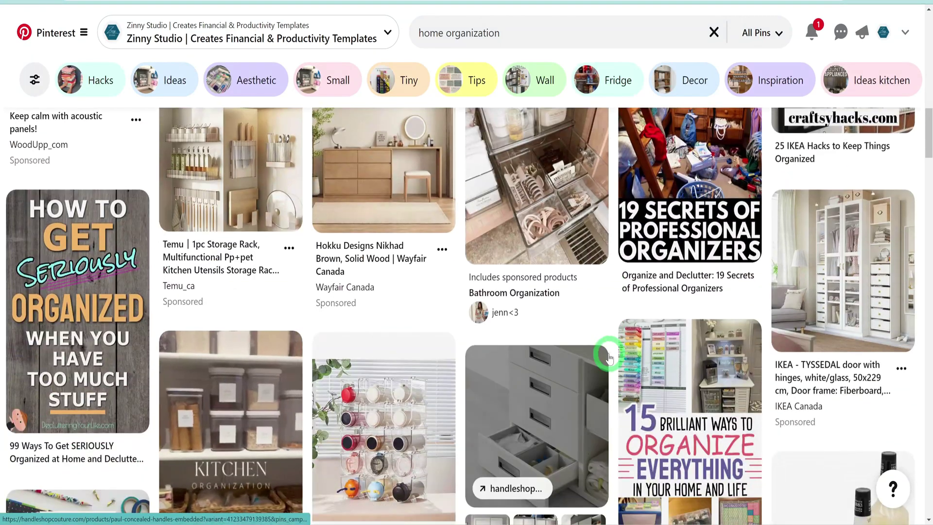
{"action": "scroll", "coordinate": [608, 359], "scroll_direction": "down", "scroll_amount": 3}
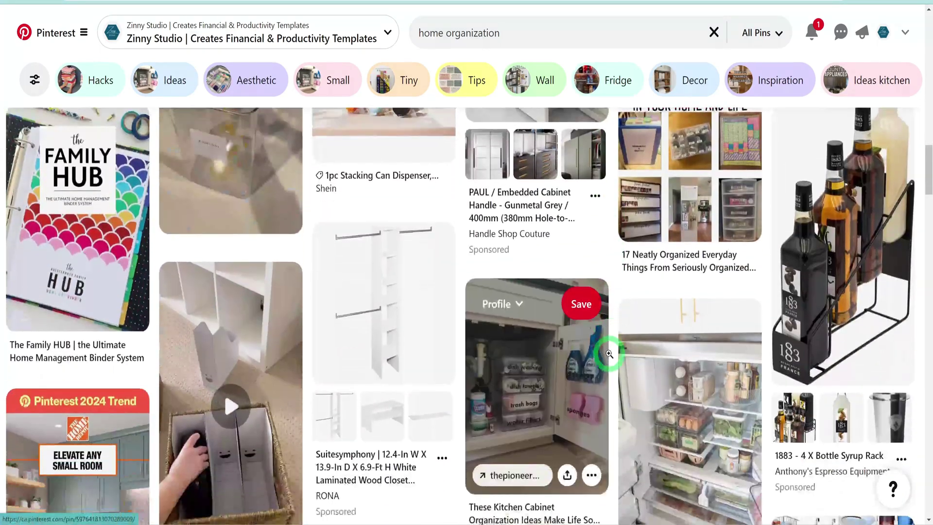